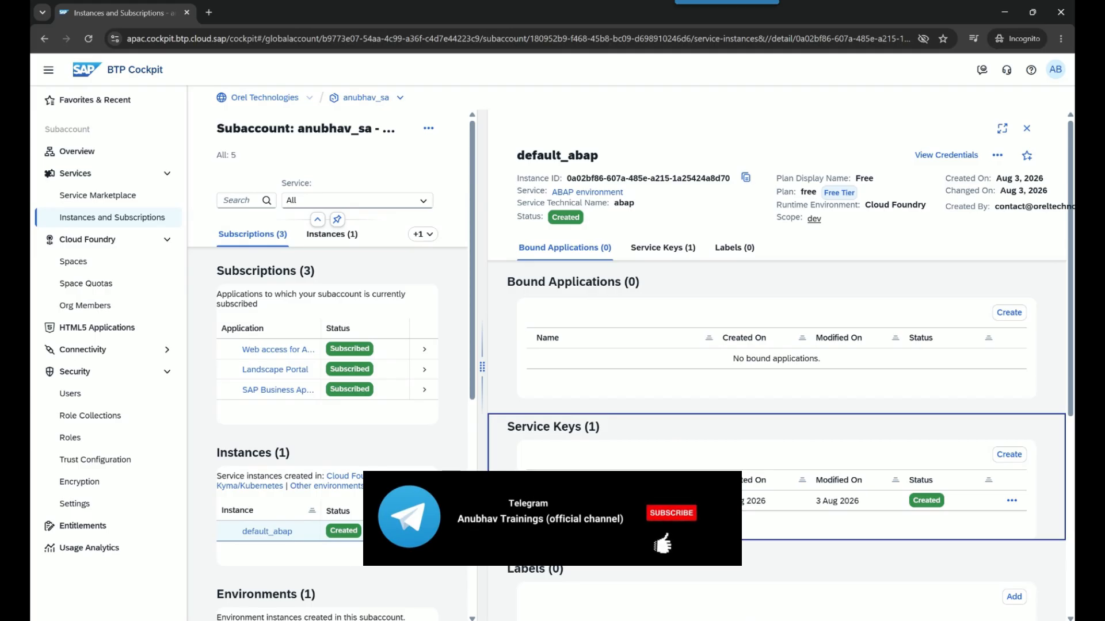
# Bring the Extra ppt.pptx PowerPoint deck to the front, replacing SAP BTP Cockpit
pyautogui.click(208, 620)
# Move to slide 15 and select the black pen on the Draw tab
pyautogui.scroll(-2, 269, 505)
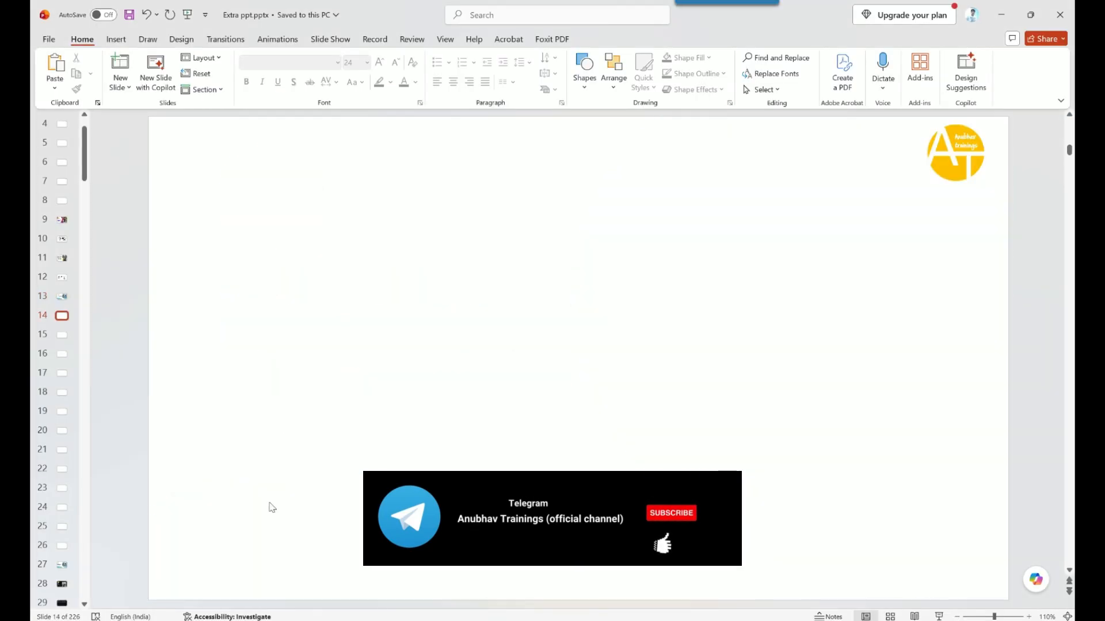
pyautogui.click(148, 39)
pyautogui.click(225, 82)
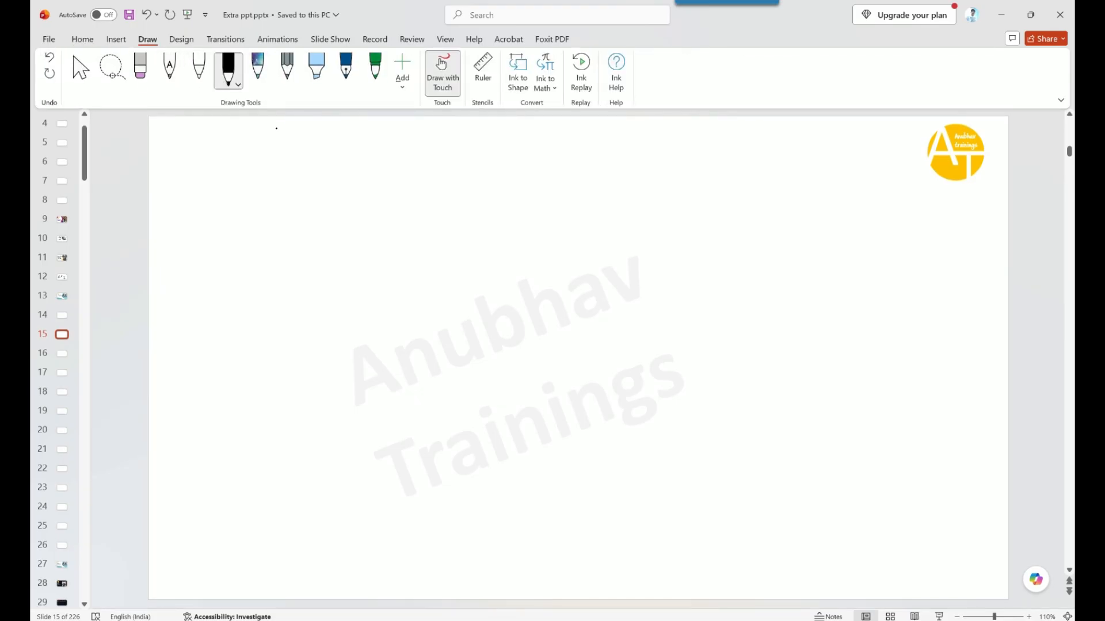
# Sketch a stick figure labelled BASIS Admin with an arrow down to an ABAP Env. box
pyautogui.moveTo(328, 177)
pyautogui.mouseDown()
pyautogui.moveTo(361, 198)
pyautogui.moveTo(339, 171)
pyautogui.mouseUp()
pyautogui.moveTo(321, 211)
pyautogui.mouseDown()
pyautogui.moveTo(352, 227)
pyautogui.moveTo(348, 212)
pyautogui.mouseUp()
pyautogui.moveTo(325, 197); pyautogui.dragTo(340, 197)
pyautogui.moveTo(308, 255)
pyautogui.mouseDown()
pyautogui.moveTo(308, 237)
pyautogui.moveTo(309, 256)
pyautogui.moveTo(354, 254)
pyautogui.mouseUp()
pyautogui.moveTo(368, 240); pyautogui.dragTo(360, 254)
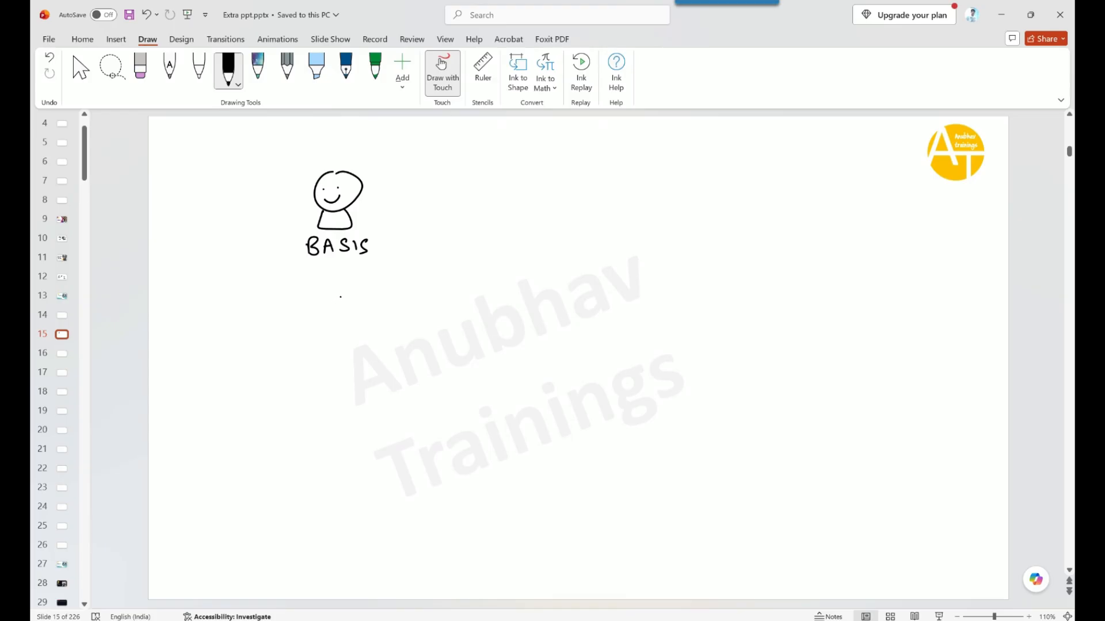
pyautogui.moveTo(303, 274)
pyautogui.mouseDown()
pyautogui.moveTo(300, 283)
pyautogui.moveTo(370, 282)
pyautogui.mouseUp()
pyautogui.moveTo(334, 295)
pyautogui.mouseDown()
pyautogui.moveTo(399, 362)
pyautogui.moveTo(444, 389)
pyautogui.moveTo(404, 457)
pyautogui.moveTo(614, 428)
pyautogui.moveTo(526, 403)
pyautogui.moveTo(455, 398)
pyautogui.moveTo(449, 429)
pyautogui.moveTo(510, 416)
pyautogui.moveTo(530, 430)
pyautogui.moveTo(557, 422)
pyautogui.mouseUp()
pyautogui.click(562, 426)
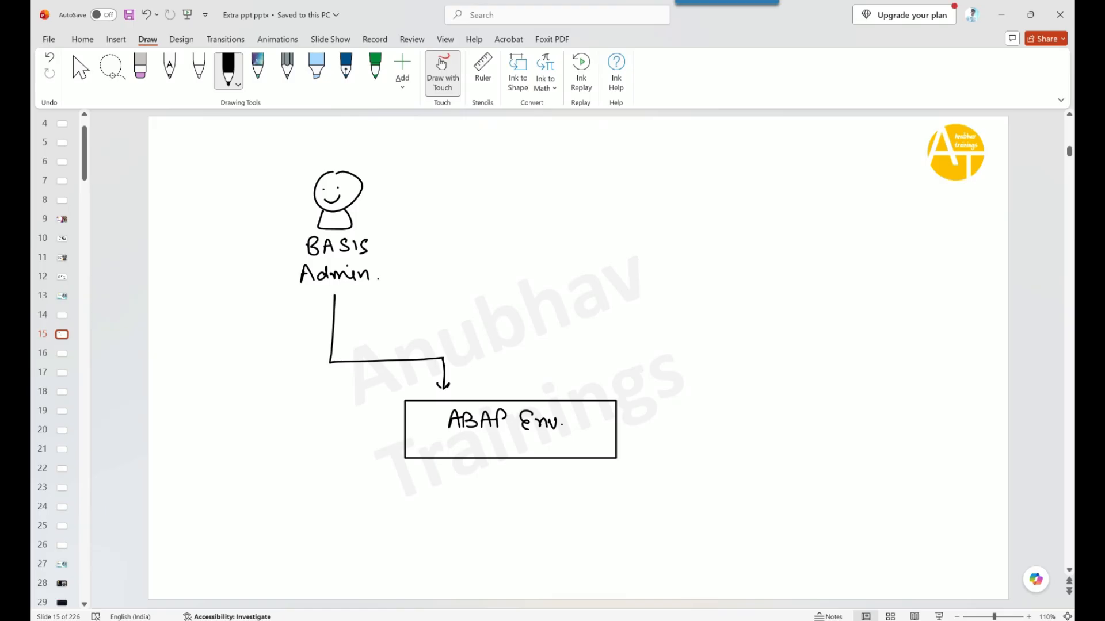
# Draw a 'create' arrow from BASIS Admin and a developer stick figure labelled dev. with a name
pyautogui.moveTo(360, 295)
pyautogui.mouseDown()
pyautogui.moveTo(369, 327)
pyautogui.moveTo(561, 326)
pyautogui.moveTo(561, 282)
pyautogui.moveTo(567, 293)
pyautogui.mouseUp()
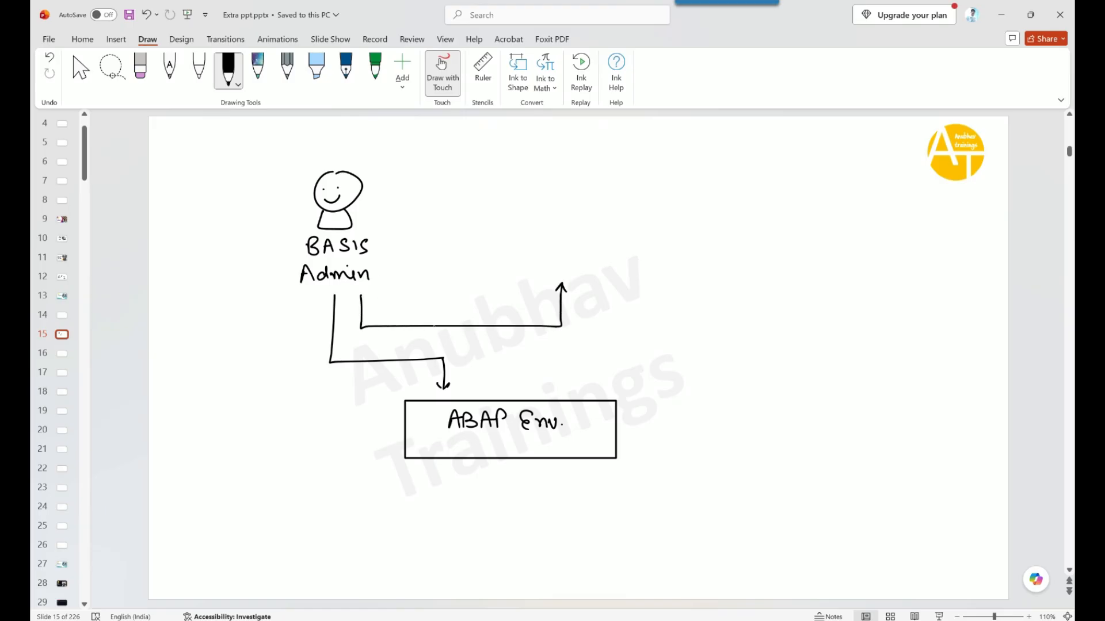
pyautogui.moveTo(437, 316); pyautogui.dragTo(489, 323)
pyautogui.moveTo(569, 182)
pyautogui.mouseDown()
pyautogui.moveTo(602, 202)
pyautogui.moveTo(569, 181)
pyautogui.mouseUp()
pyautogui.moveTo(569, 218)
pyautogui.mouseDown()
pyautogui.moveTo(592, 217)
pyautogui.moveTo(591, 201)
pyautogui.moveTo(626, 223)
pyautogui.mouseUp()
pyautogui.click(577, 192)
pyautogui.click(588, 193)
pyautogui.moveTo(629, 217); pyautogui.dragTo(638, 222)
pyautogui.moveTo(640, 212)
pyautogui.mouseDown()
pyautogui.moveTo(715, 220)
pyautogui.moveTo(712, 211)
pyautogui.mouseUp()
pyautogui.moveTo(717, 220)
pyautogui.mouseDown()
pyautogui.moveTo(723, 209)
pyautogui.moveTo(730, 219)
pyautogui.mouseUp()
pyautogui.moveTo(734, 207); pyautogui.dragTo(761, 221)
pyautogui.moveTo(763, 202)
pyautogui.mouseDown()
pyautogui.moveTo(772, 221)
pyautogui.moveTo(796, 207)
pyautogui.mouseUp()
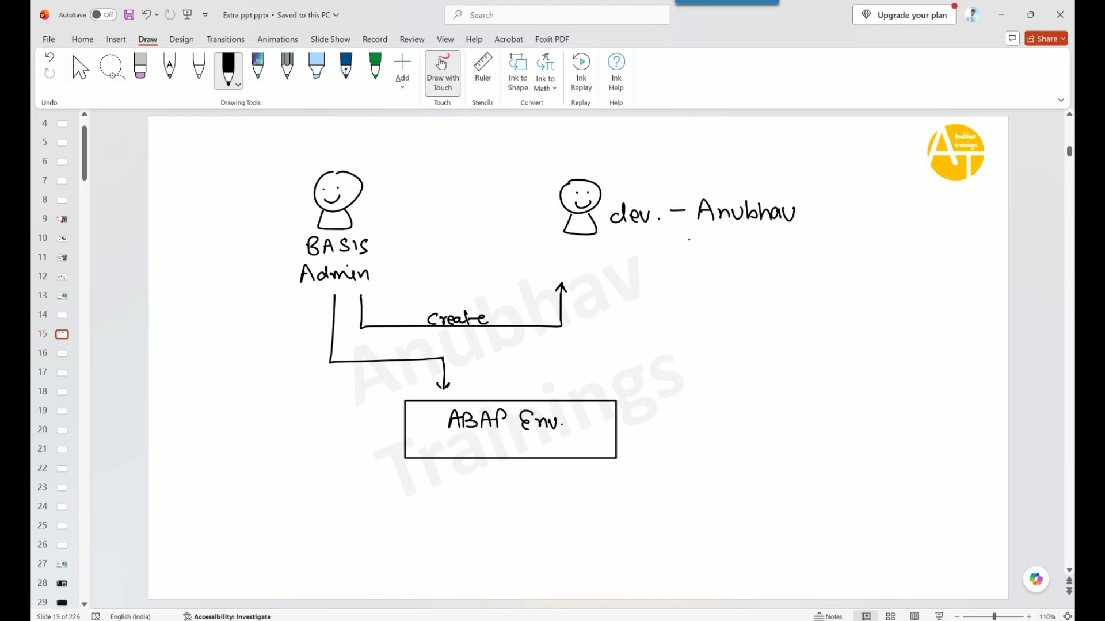
# Mark create with a circled 1 and add a Role arrow numbered 2 to the developer
pyautogui.moveTo(411, 305); pyautogui.dragTo(413, 317)
pyautogui.moveTo(415, 301)
pyautogui.mouseDown()
pyautogui.moveTo(404, 314)
pyautogui.moveTo(415, 301)
pyautogui.mouseUp()
pyautogui.moveTo(389, 253)
pyautogui.mouseDown()
pyautogui.moveTo(552, 251)
pyautogui.moveTo(540, 259)
pyautogui.mouseUp()
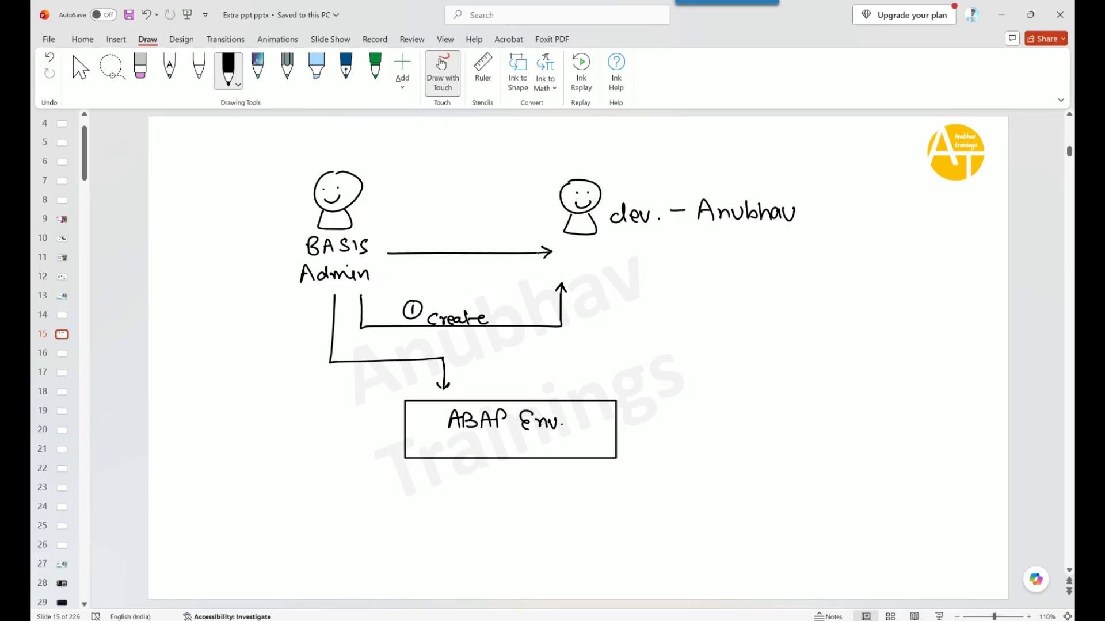
pyautogui.moveTo(422, 236)
pyautogui.mouseDown()
pyautogui.moveTo(432, 248)
pyautogui.moveTo(425, 233)
pyautogui.moveTo(453, 251)
pyautogui.moveTo(470, 242)
pyautogui.mouseUp()
pyautogui.moveTo(479, 232)
pyautogui.mouseDown()
pyautogui.moveTo(480, 251)
pyautogui.moveTo(492, 250)
pyautogui.mouseUp()
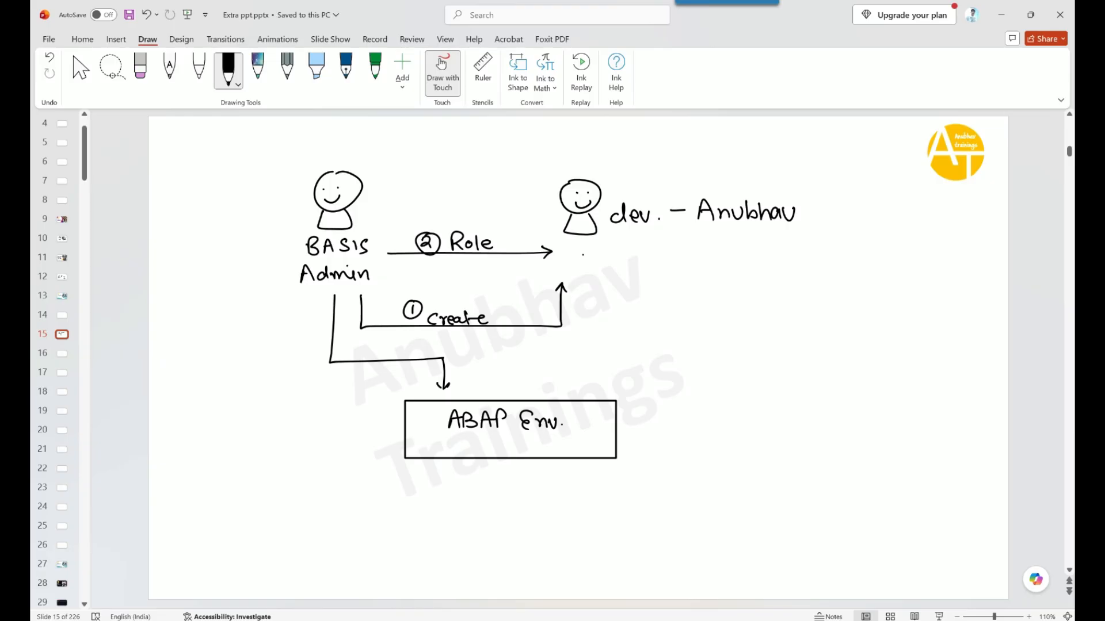
# Draw a line from the developer to ABAP Env. with an ADT box marked 3
pyautogui.moveTo(587, 251)
pyautogui.mouseDown()
pyautogui.moveTo(587, 392)
pyautogui.moveTo(595, 385)
pyautogui.mouseUp()
pyautogui.moveTo(598, 245)
pyautogui.mouseDown()
pyautogui.moveTo(613, 276)
pyautogui.moveTo(613, 244)
pyautogui.moveTo(598, 246)
pyautogui.moveTo(621, 264)
pyautogui.mouseUp()
pyautogui.moveTo(625, 254); pyautogui.dragTo(624, 269)
pyautogui.moveTo(637, 255)
pyautogui.mouseDown()
pyautogui.moveTo(651, 253)
pyautogui.moveTo(645, 268)
pyautogui.mouseUp()
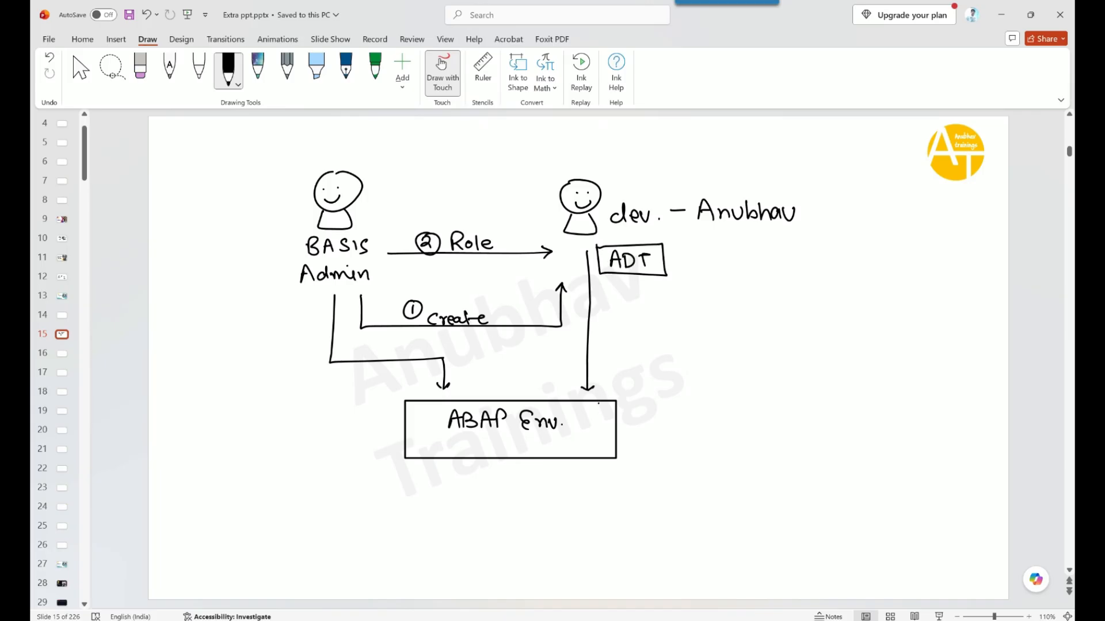
pyautogui.moveTo(604, 281)
pyautogui.mouseDown()
pyautogui.moveTo(606, 295)
pyautogui.moveTo(612, 278)
pyautogui.mouseUp()
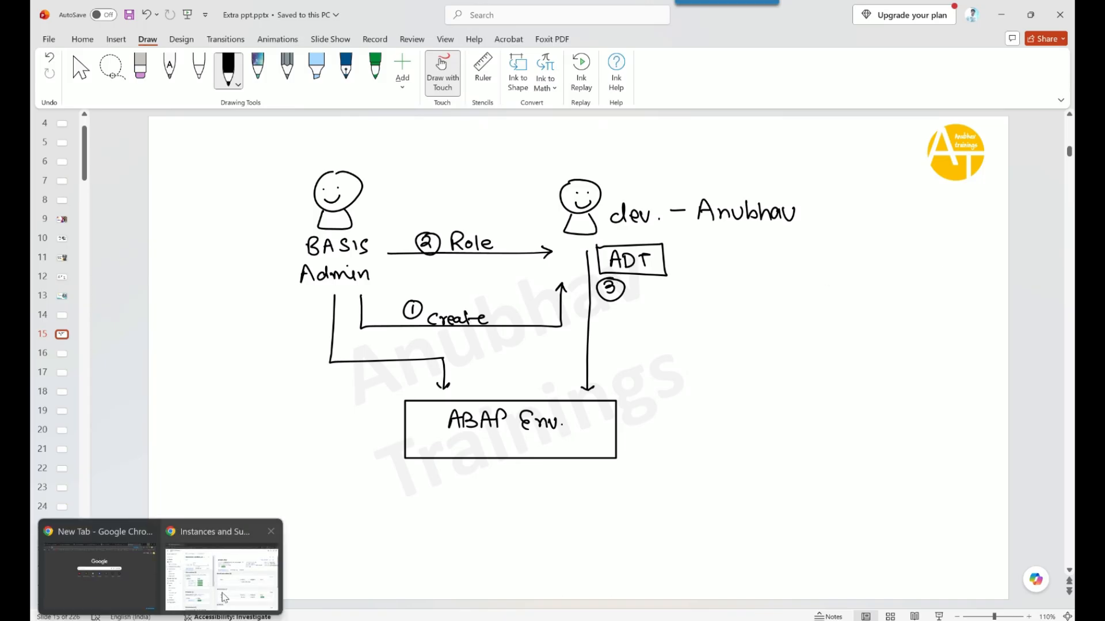
# Close the default_abap details in BTP Cockpit and open the instance's dashboard via View Dashboard
pyautogui.click(247, 567)
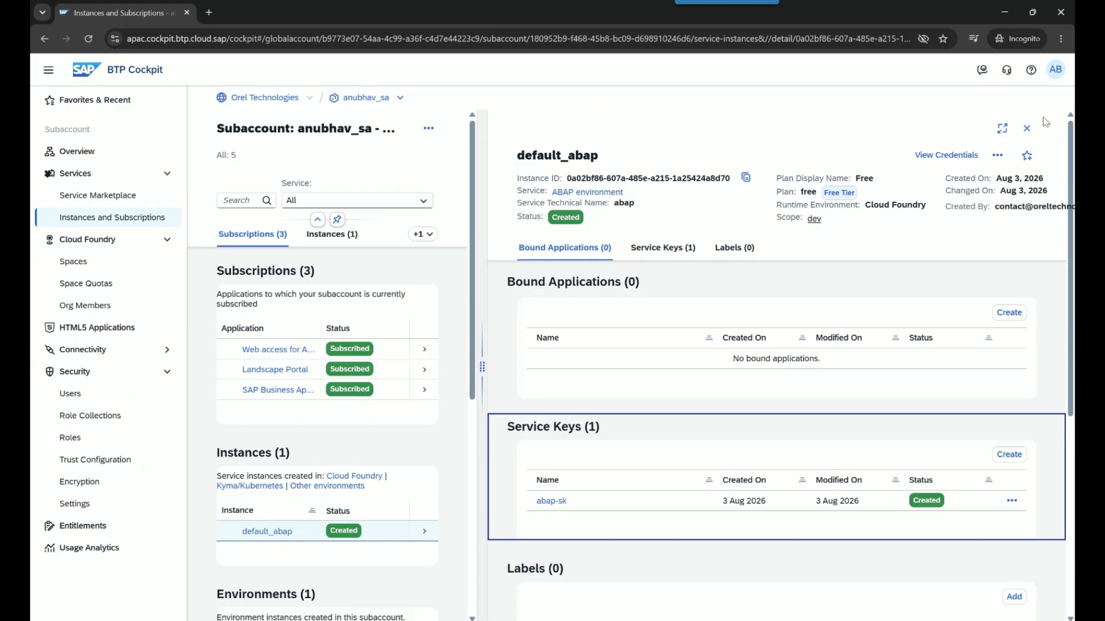
pyautogui.click(1026, 127)
pyautogui.click(335, 615)
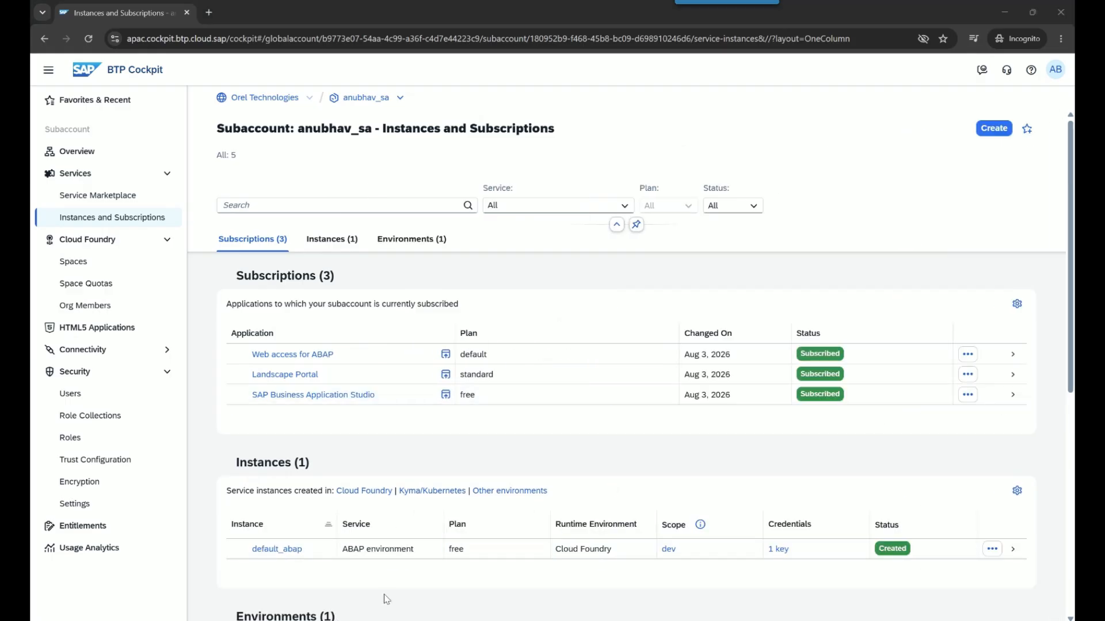
pyautogui.click(992, 553)
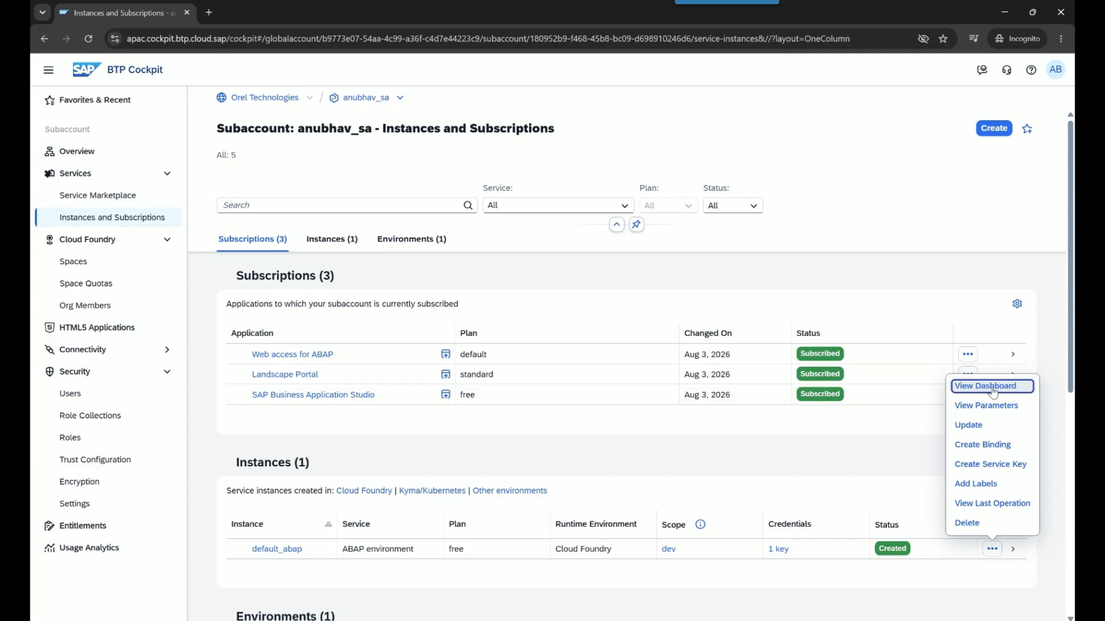
pyautogui.click(992, 389)
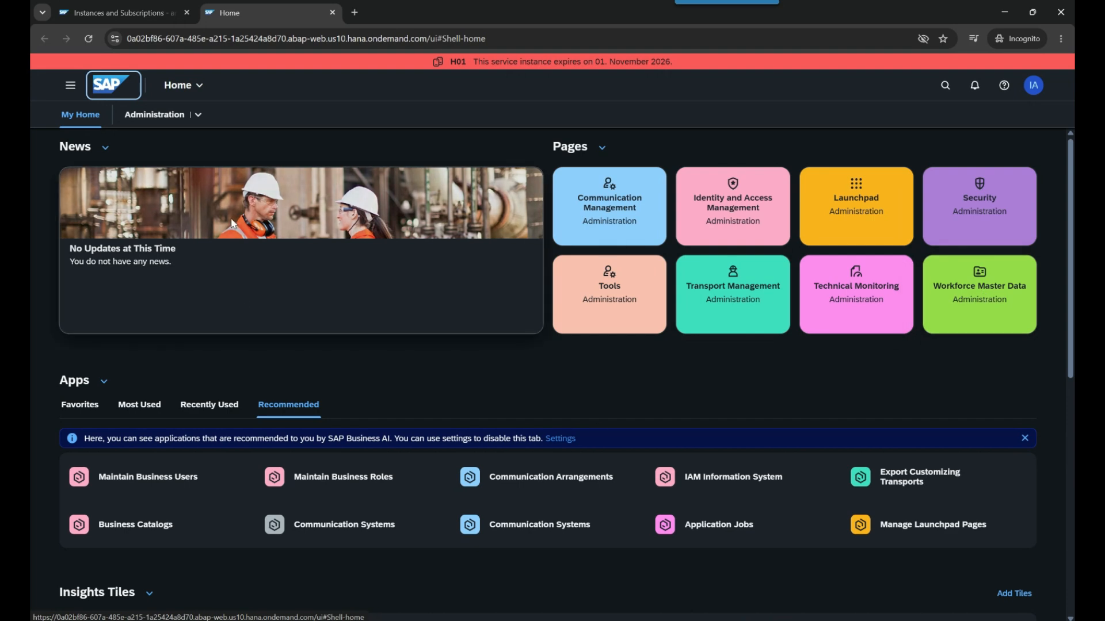
# Open the Maintain Employees app from the Administration menu's Workforce Master Data page
pyautogui.click(198, 114)
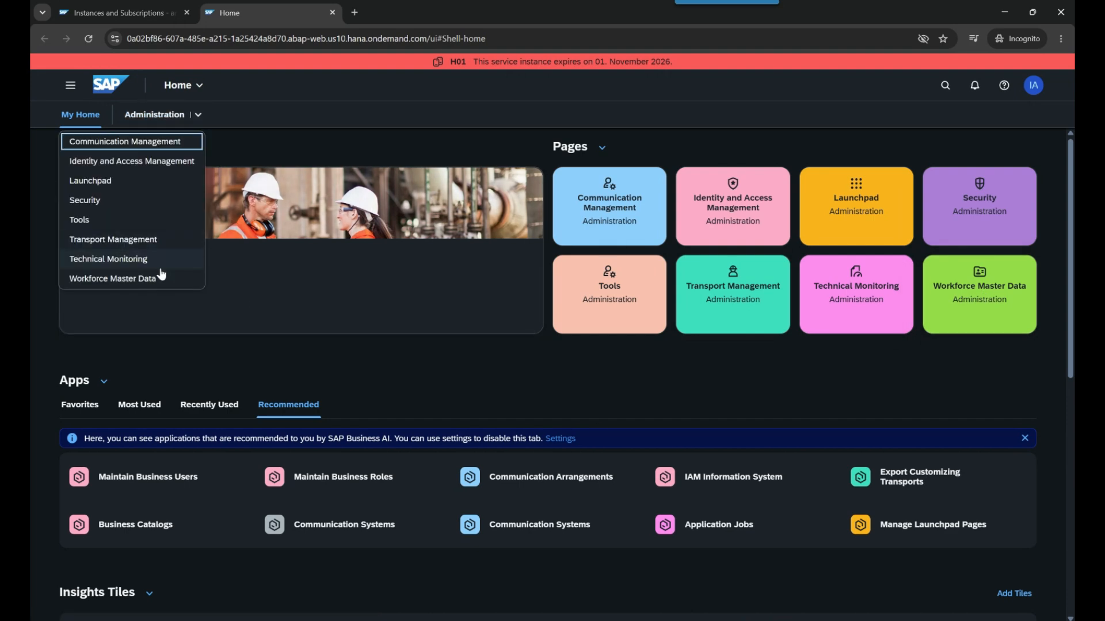
pyautogui.click(145, 282)
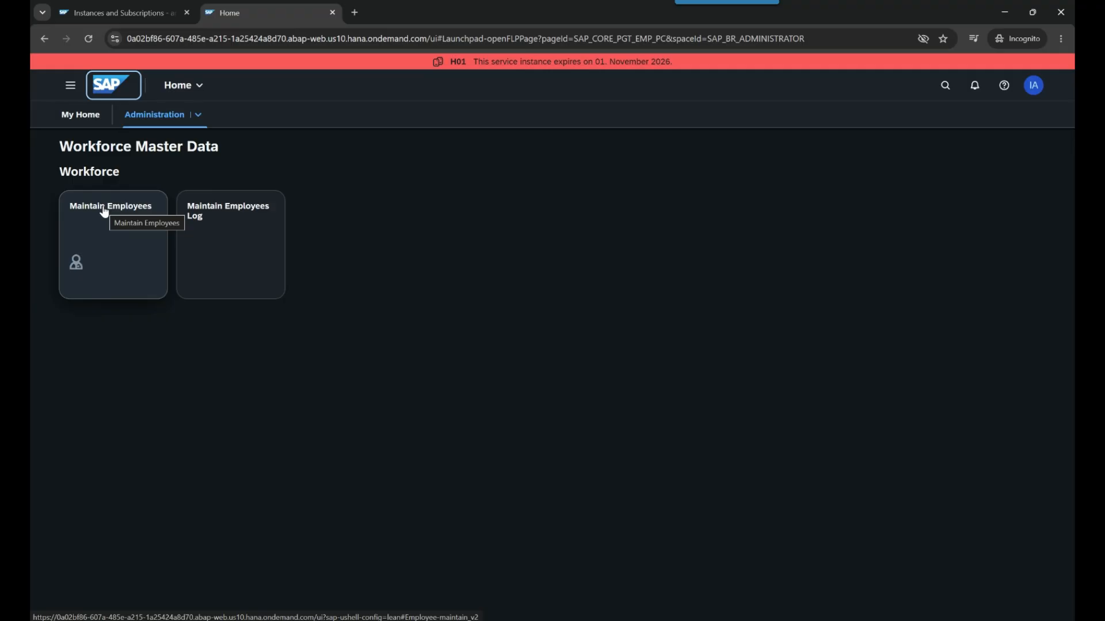
pyautogui.click(104, 210)
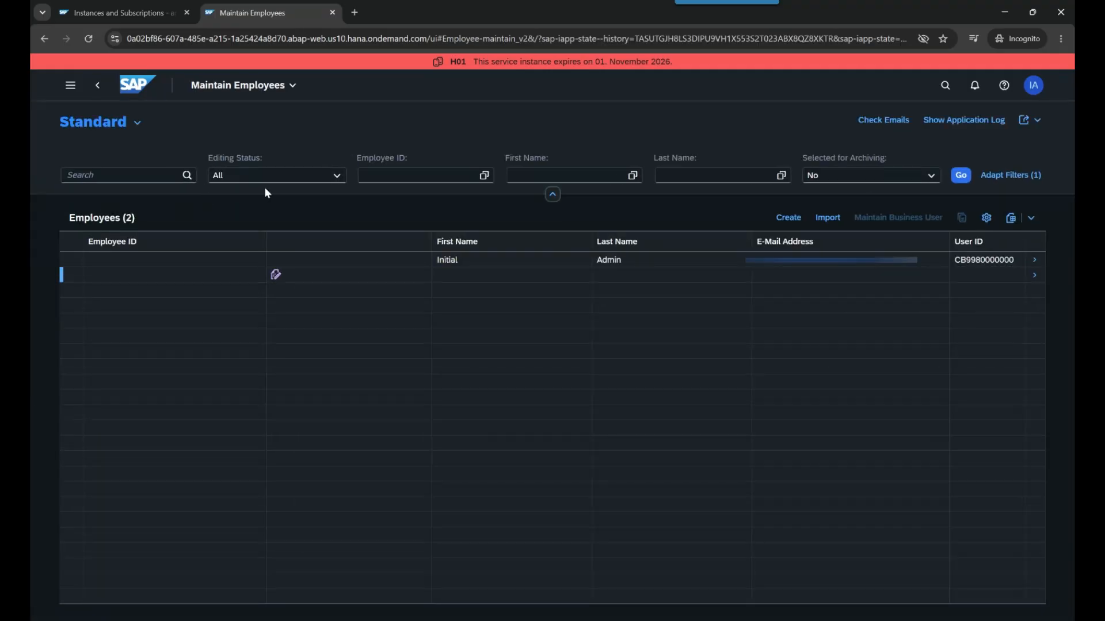
# Start a new employee with an employee ID, title Mr., and the person's first and last name
pyautogui.click(787, 219)
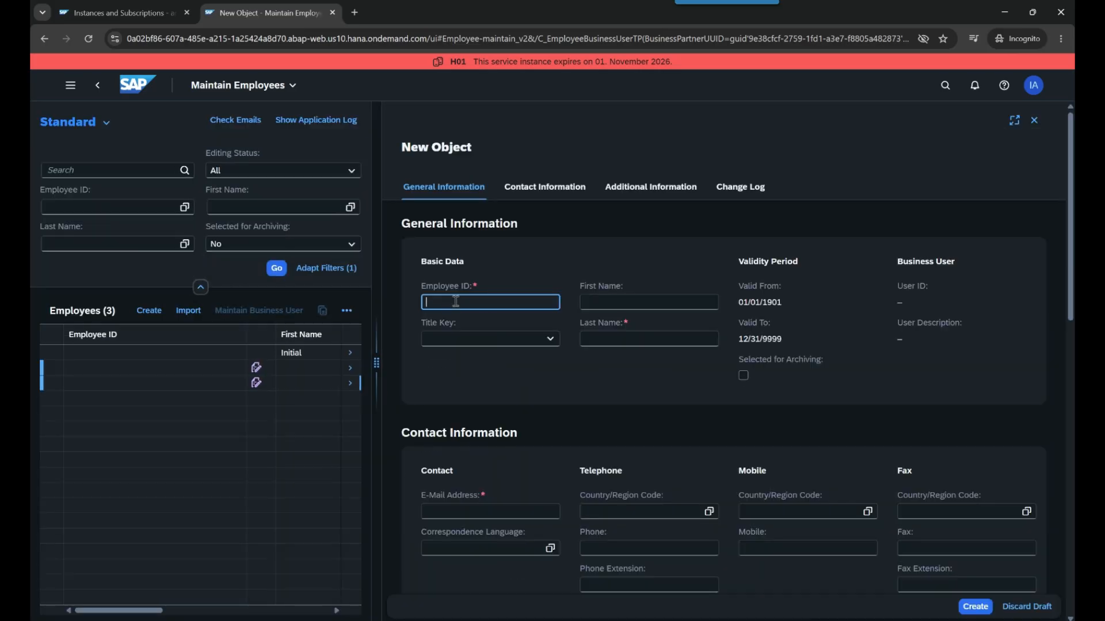
pyautogui.doubleClick(458, 302)
pyautogui.click(551, 351)
pyautogui.click(551, 340)
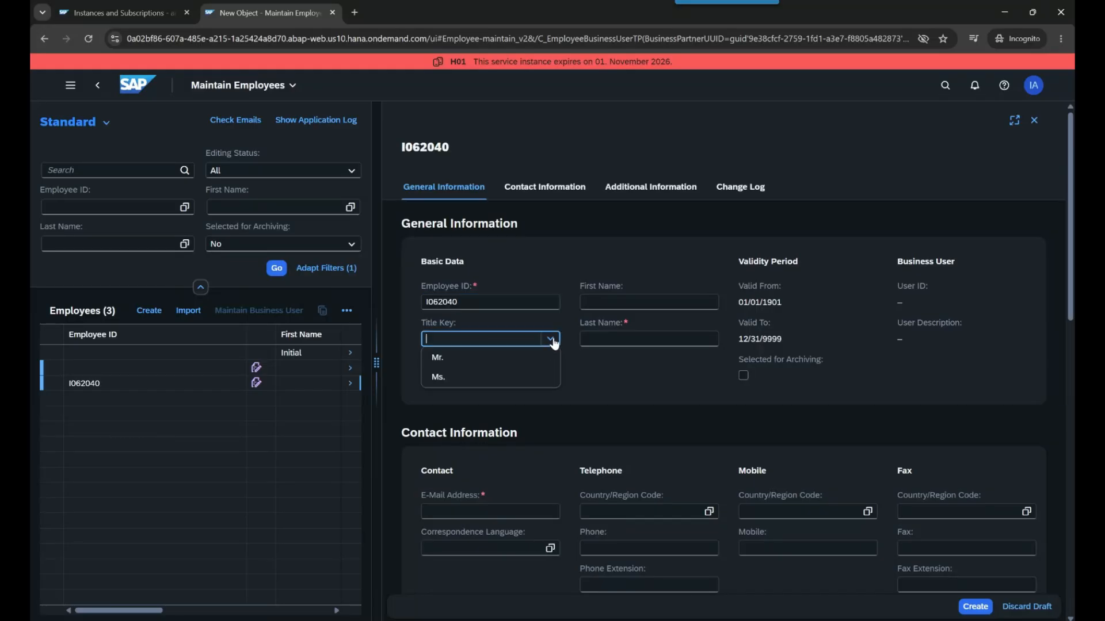
pyautogui.click(530, 358)
pyautogui.press('Tab')
pyautogui.press('Tab')
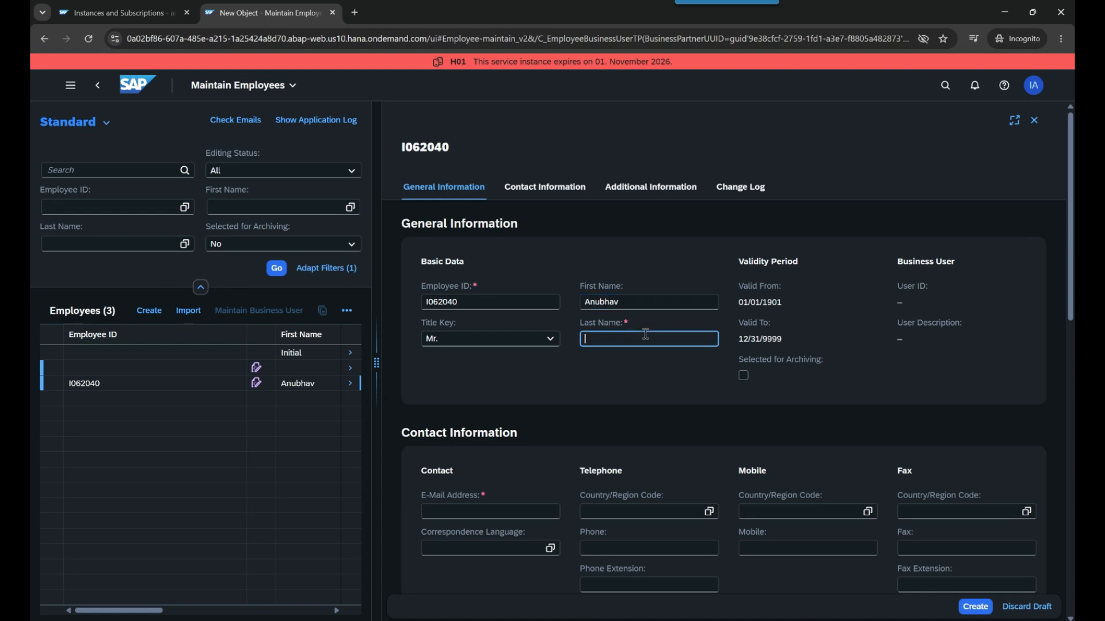
# Enter the employee's e-mail address, choose English (EN) as correspondence language, and create the record
pyautogui.click(492, 512)
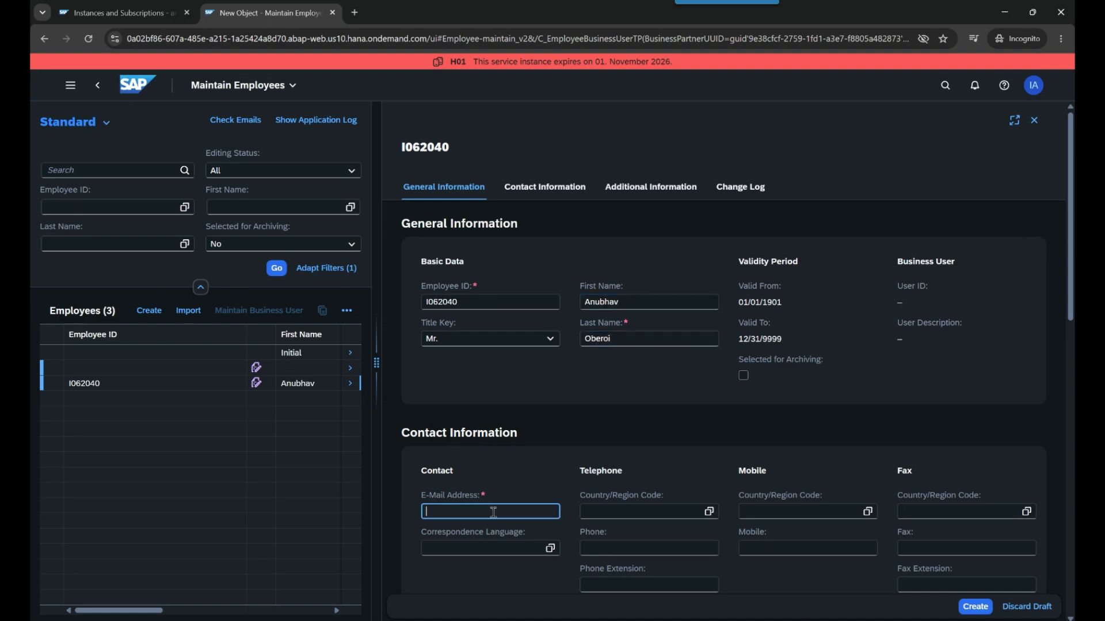
pyautogui.click(549, 549)
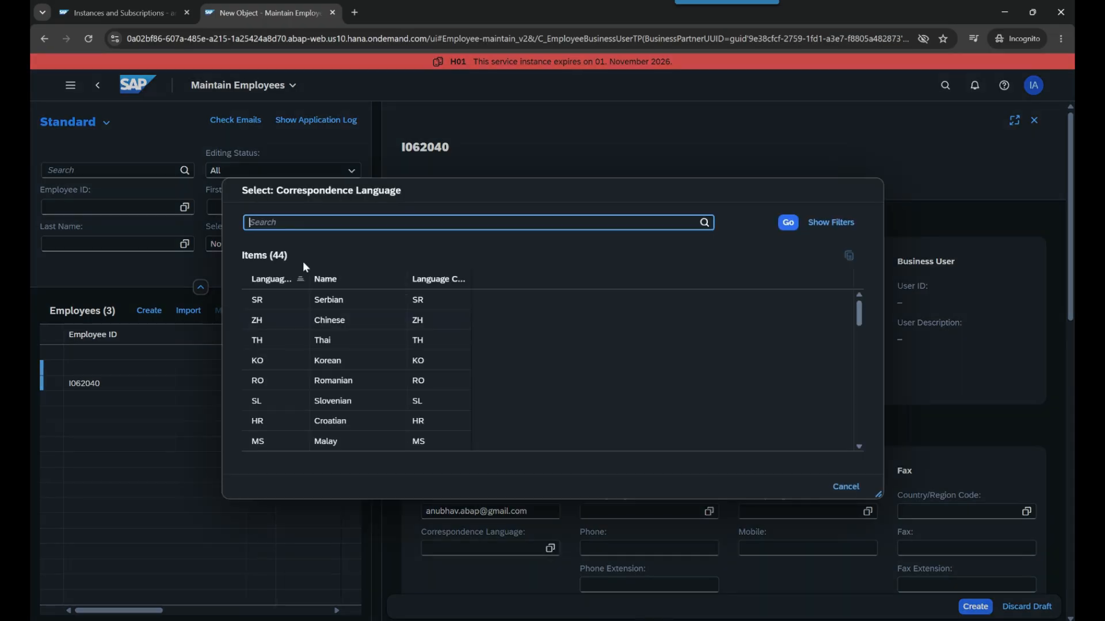
pyautogui.write('EN')
pyautogui.click(788, 222)
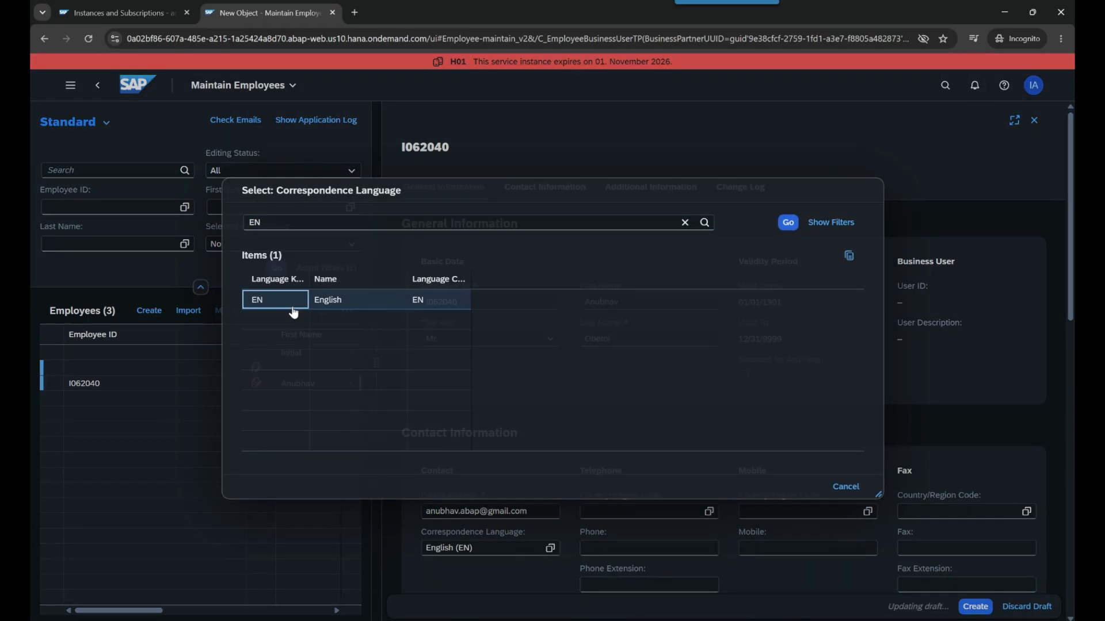
pyautogui.click(294, 311)
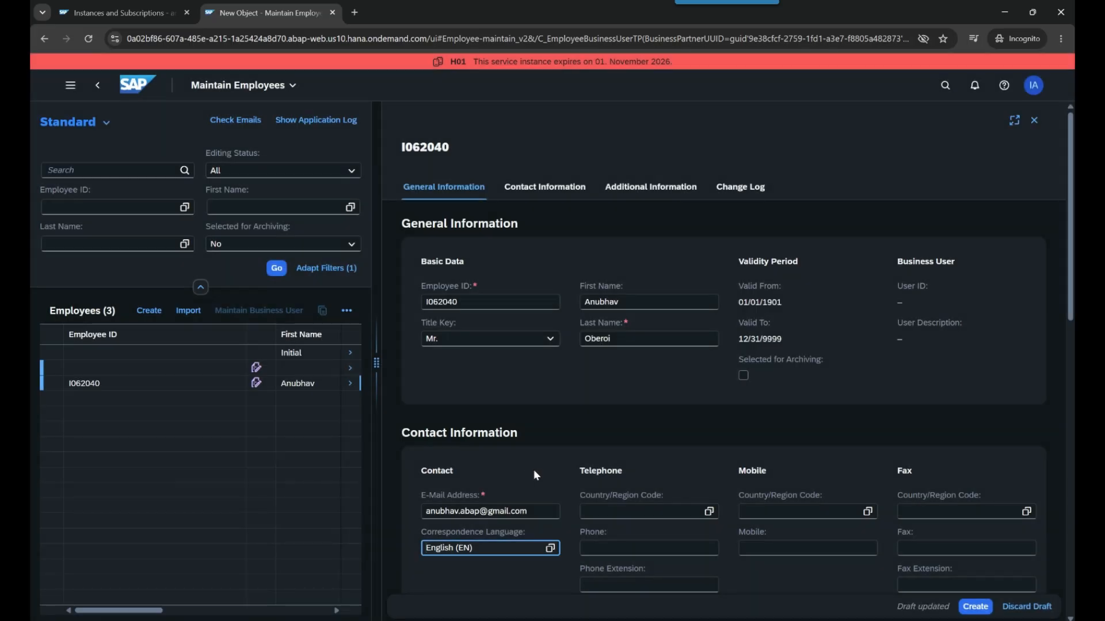
pyautogui.scroll(-3, 844, 535)
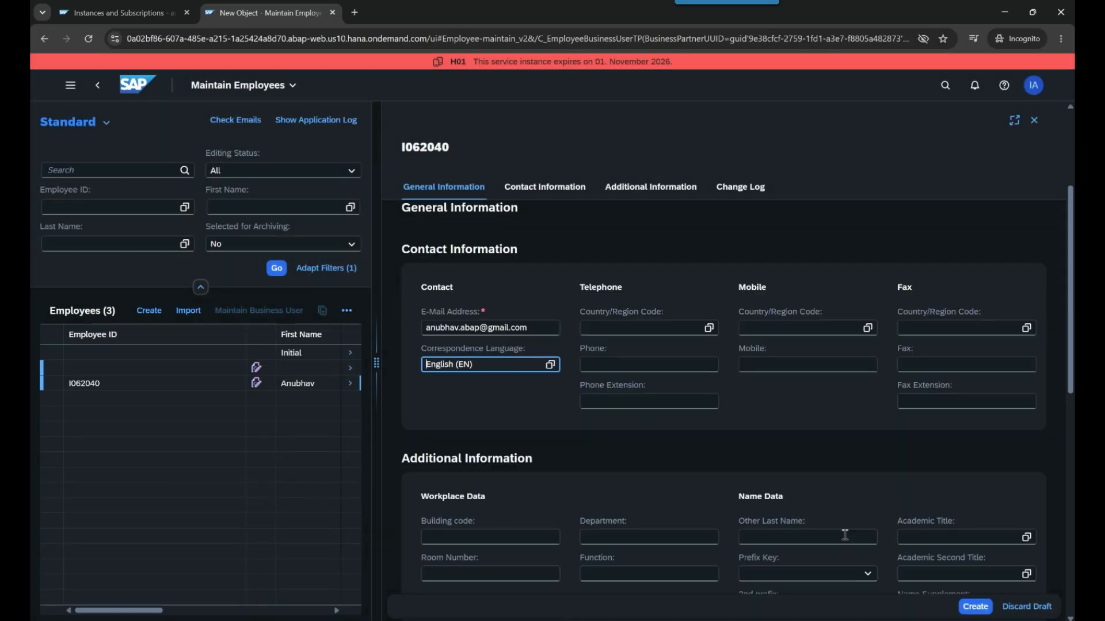
pyautogui.scroll(-10, 844, 537)
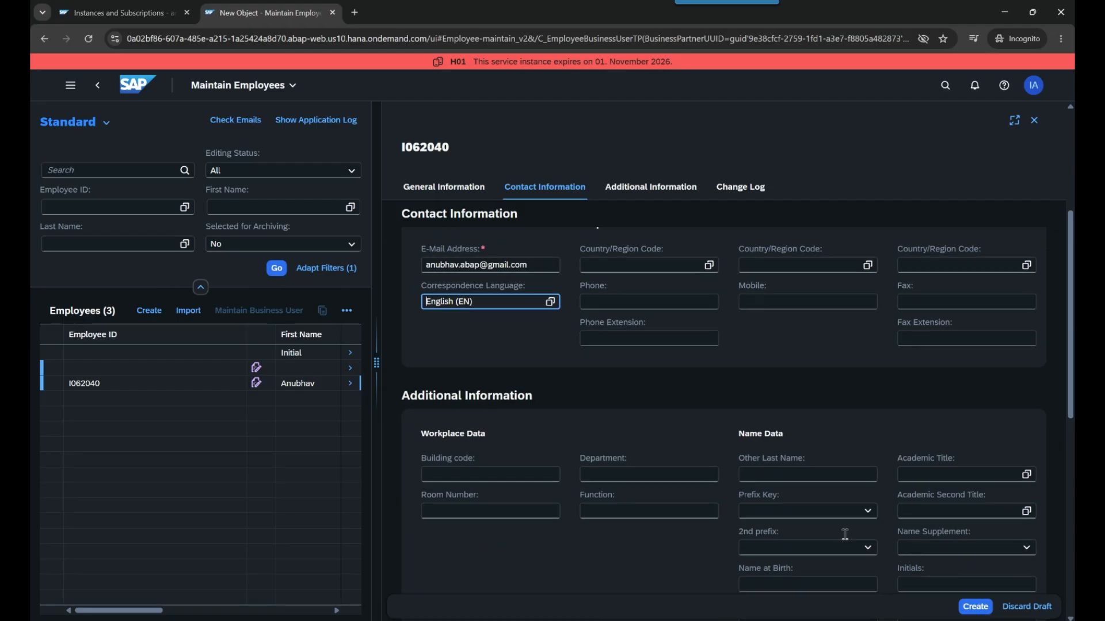
pyautogui.scroll(10, 843, 539)
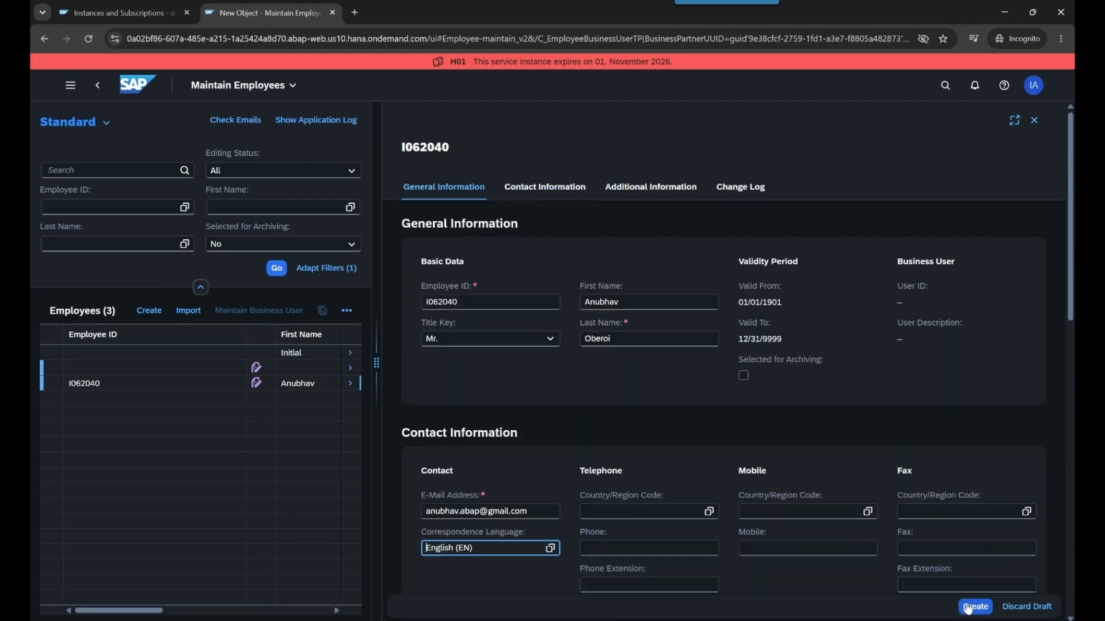
pyautogui.click(974, 607)
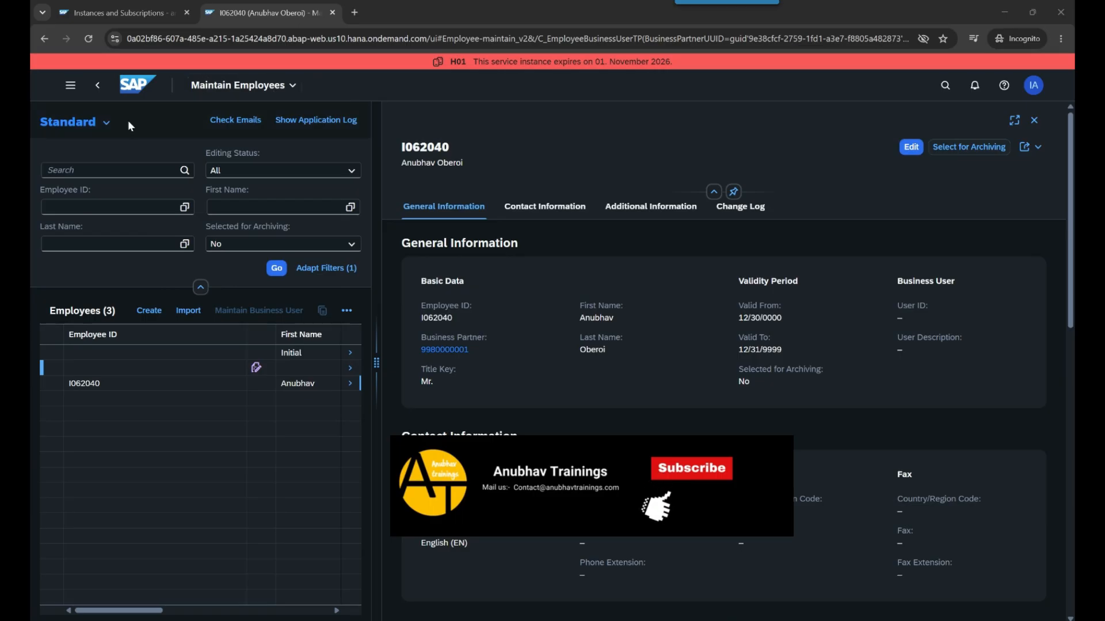
# Return to the launchpad home and switch to the Identity and Access Management space
pyautogui.click(105, 90)
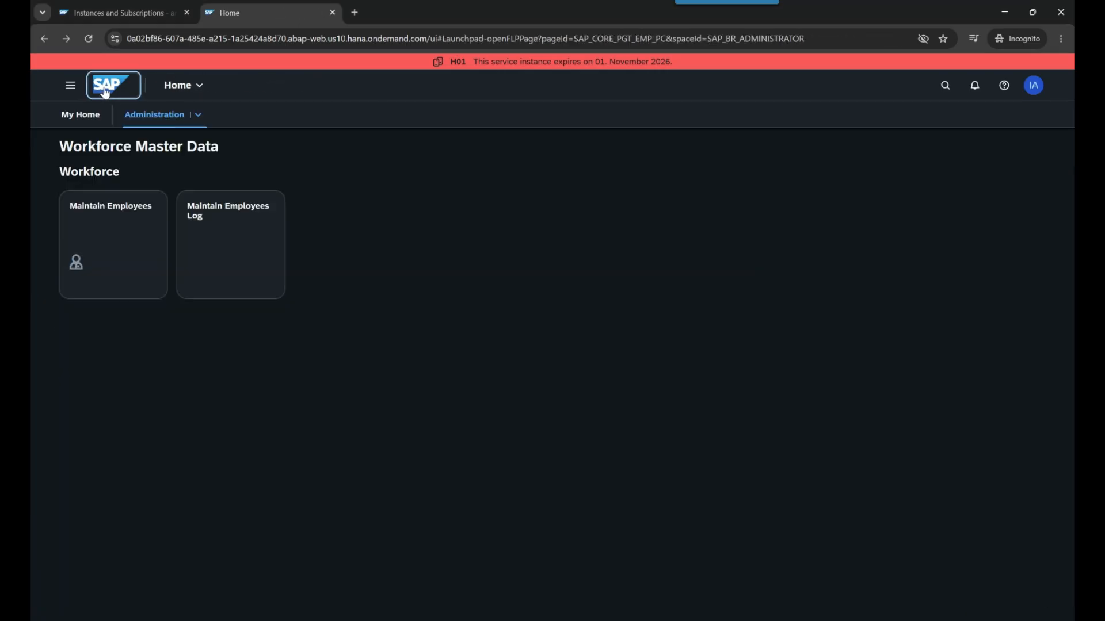
pyautogui.click(201, 118)
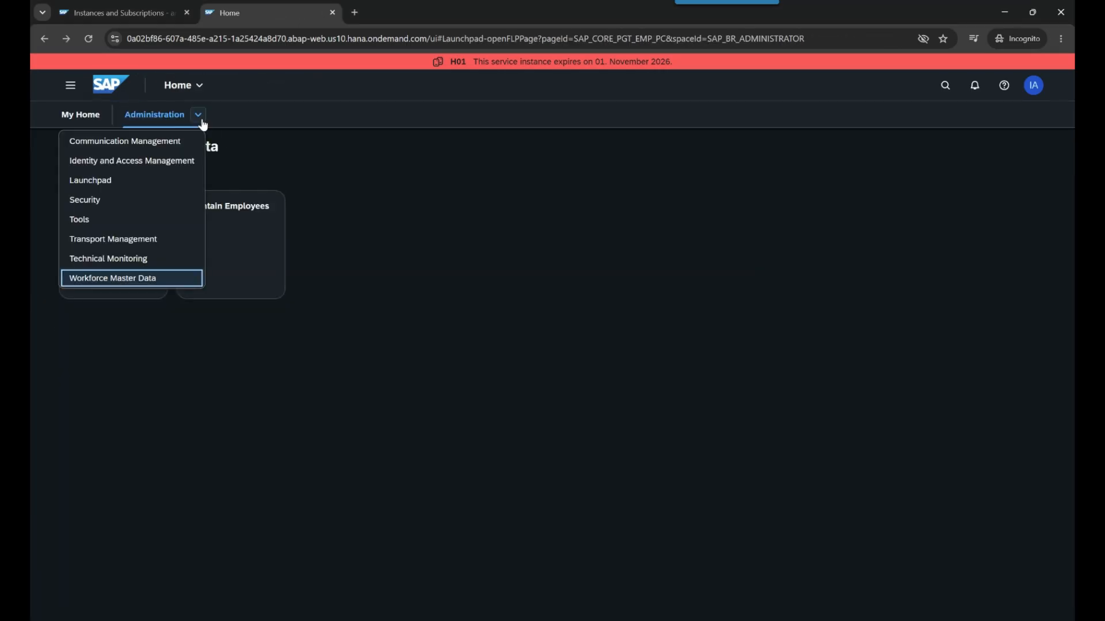
pyautogui.click(141, 162)
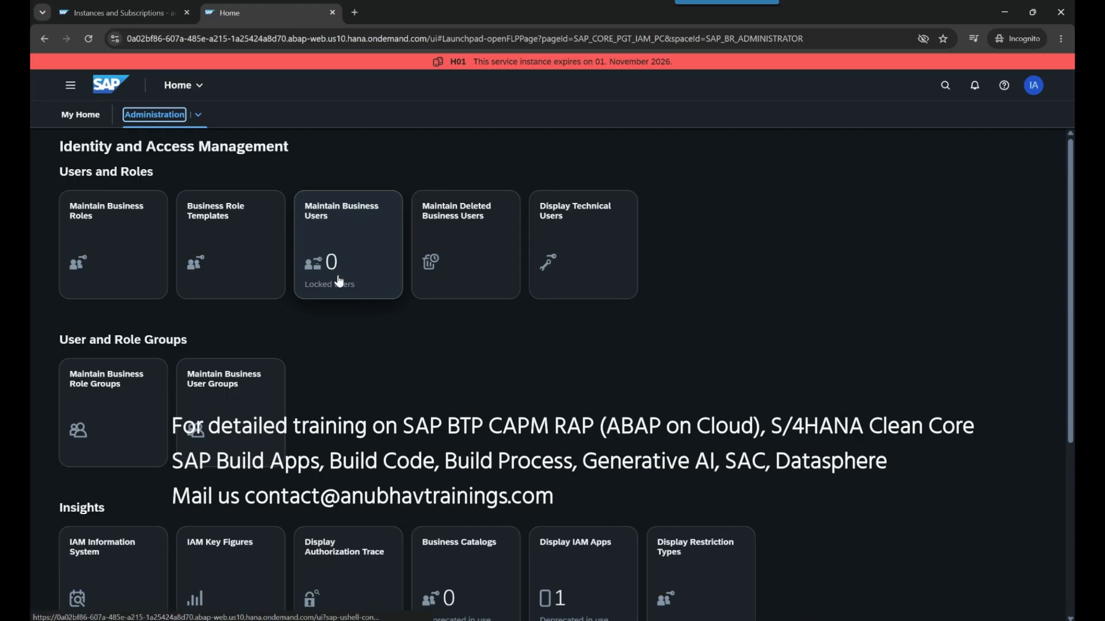
# In Maintain Business Users, create a new user draft from the only business partner in the value help
pyautogui.click(343, 215)
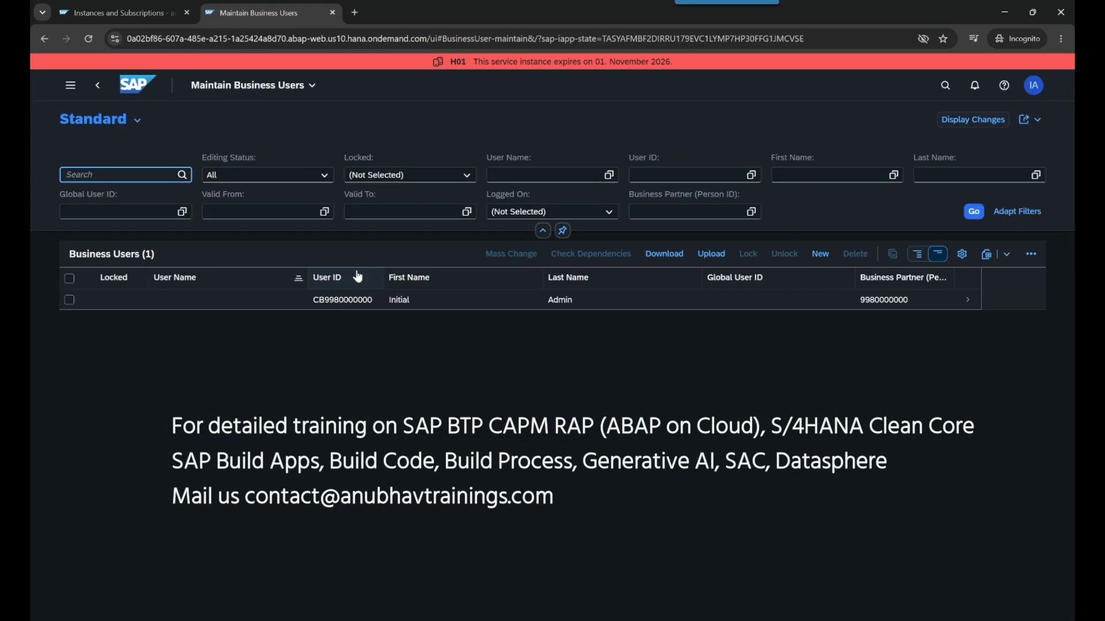
pyautogui.click(820, 255)
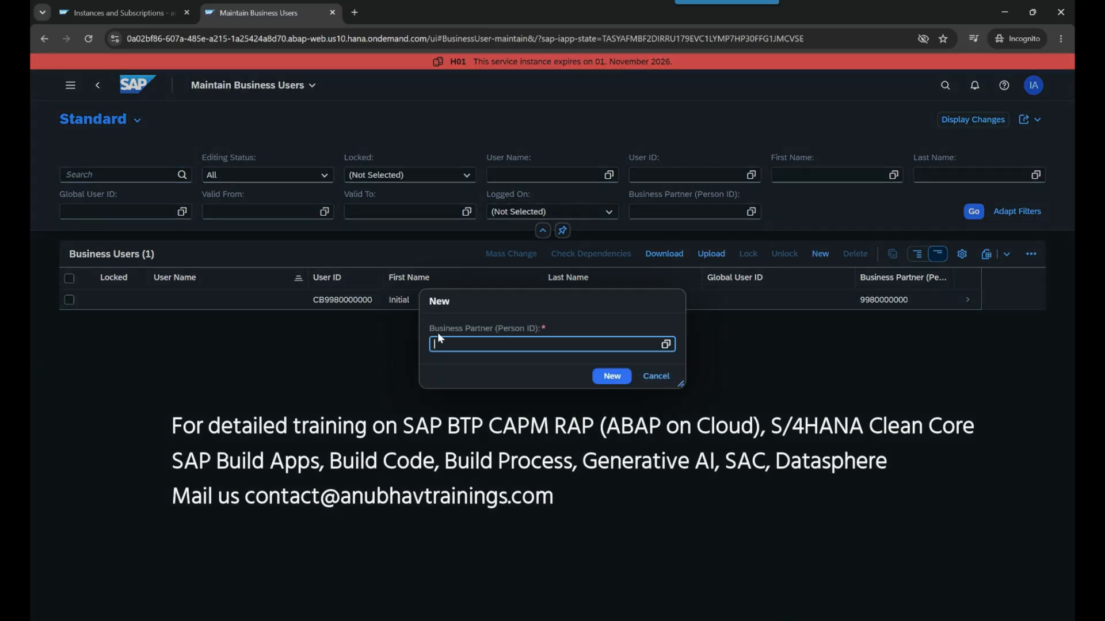
pyautogui.moveTo(429, 329); pyautogui.dragTo(581, 327)
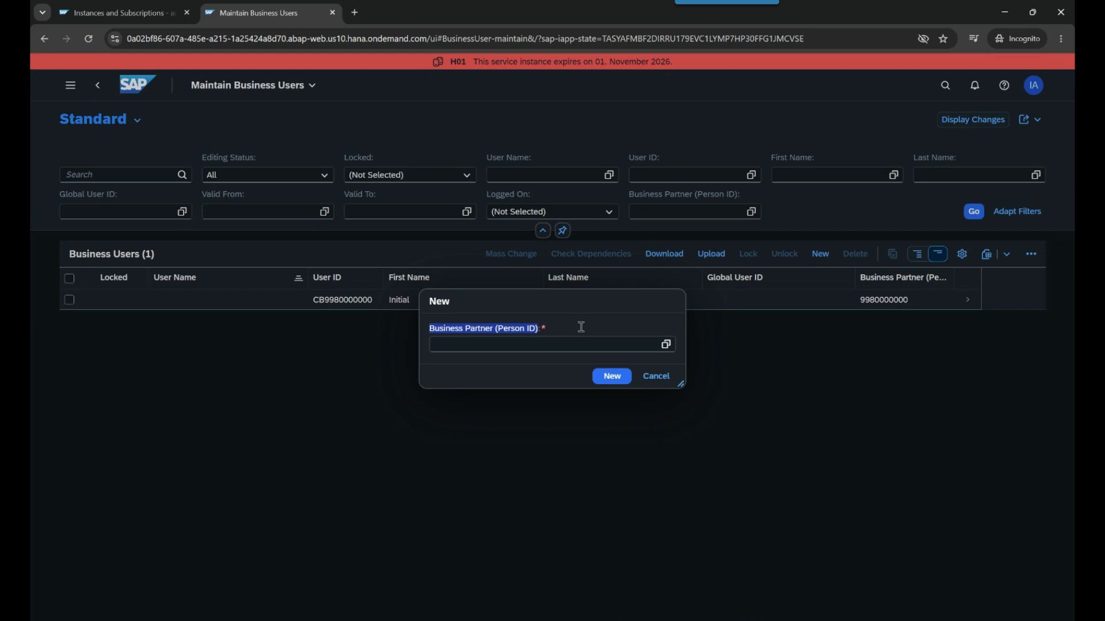
pyautogui.click(581, 327)
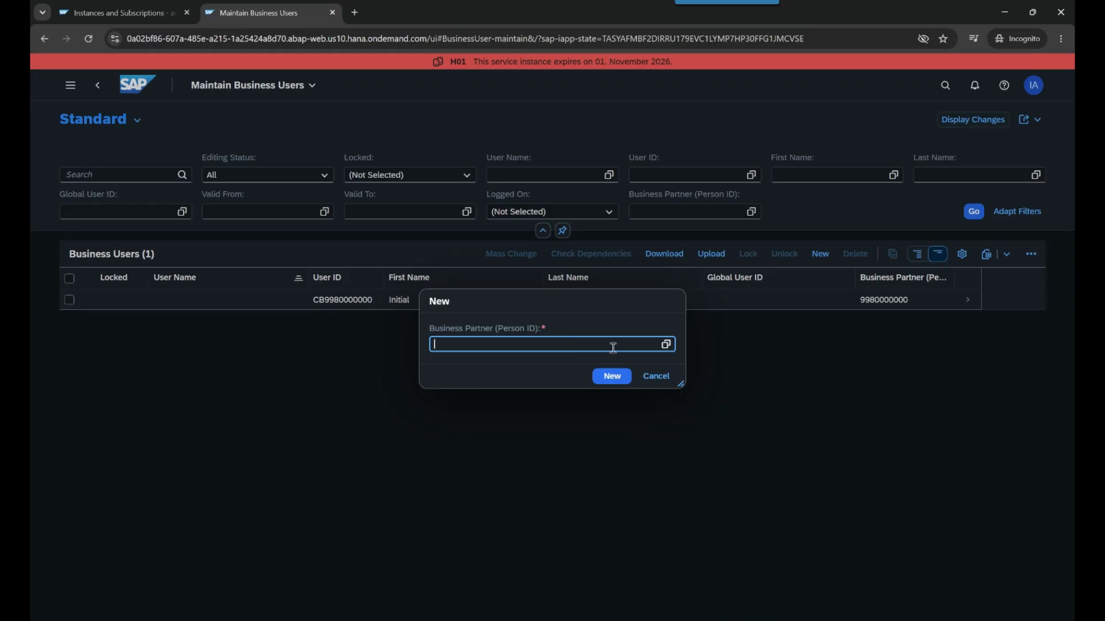
pyautogui.click(665, 345)
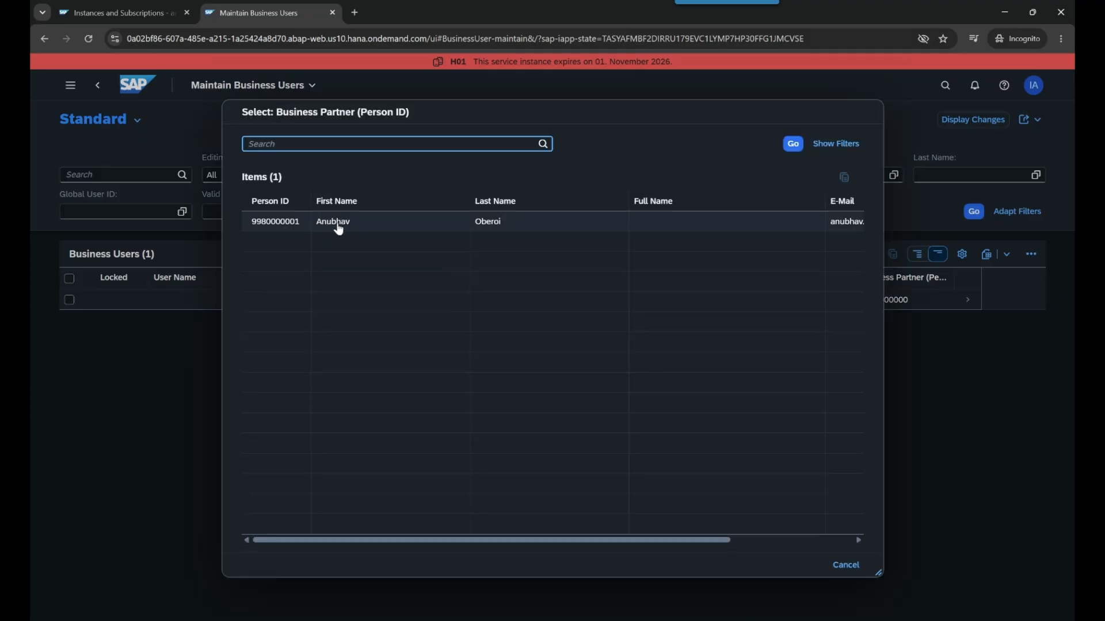
pyautogui.click(387, 229)
pyautogui.click(619, 382)
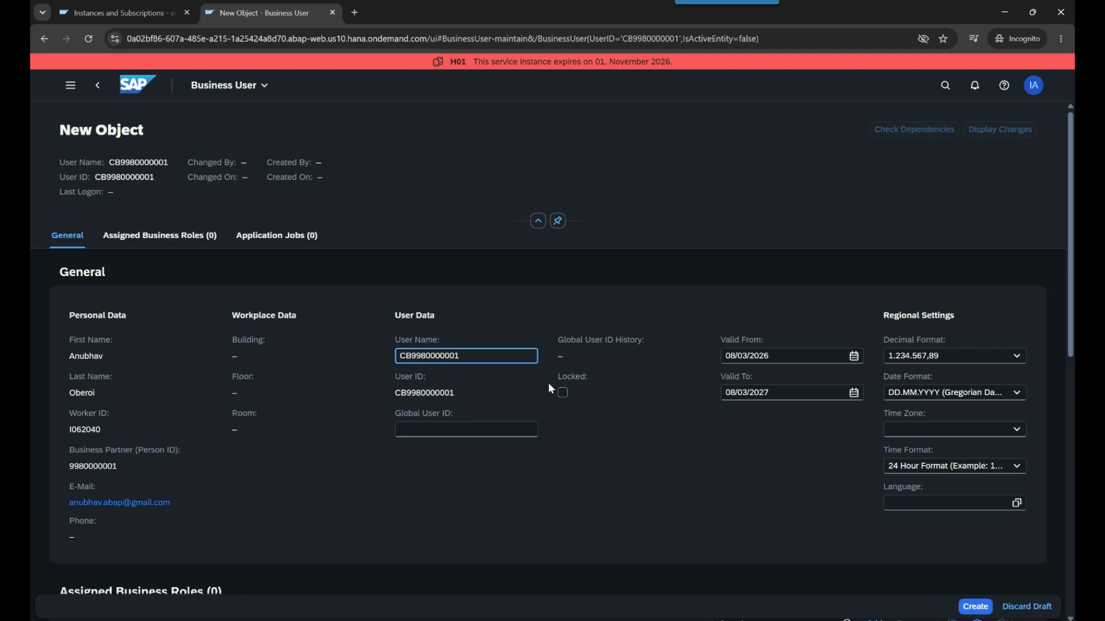
# Replace the generated user name with the employee's full name
pyautogui.moveTo(479, 359); pyautogui.dragTo(430, 363)
pyautogui.click(496, 356)
pyautogui.moveTo(473, 356); pyautogui.dragTo(389, 351)
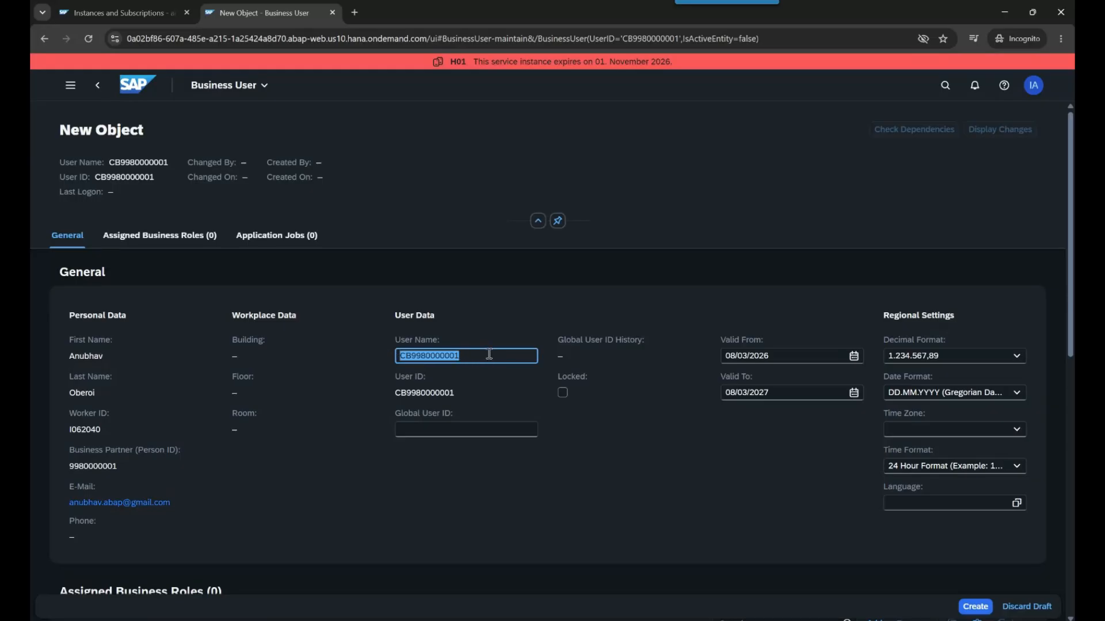
pyautogui.doubleClick(434, 393)
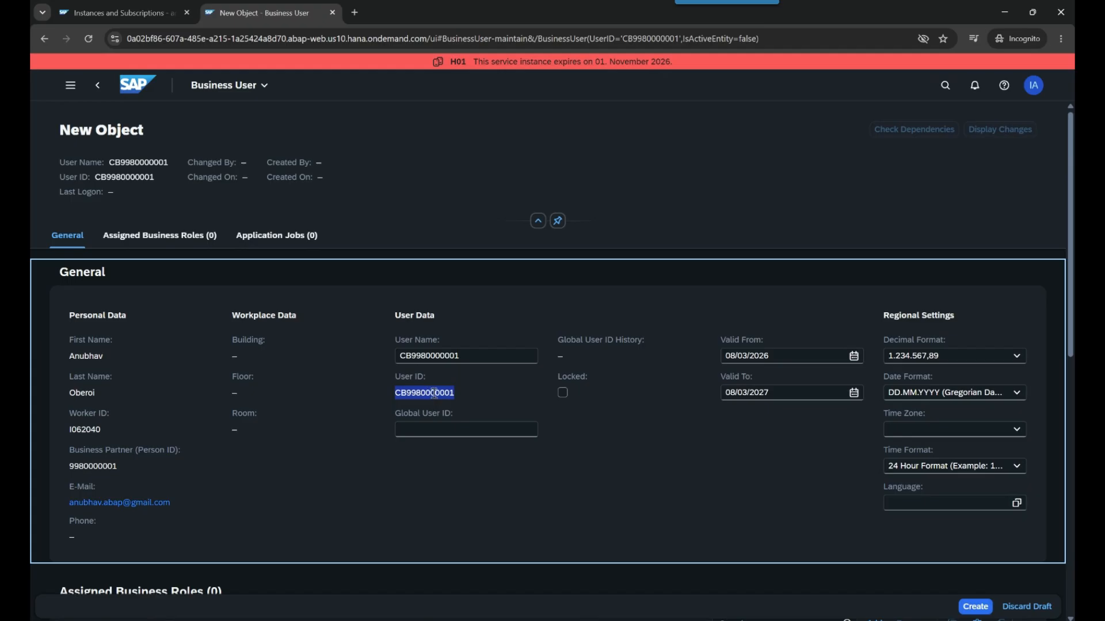
pyautogui.doubleClick(476, 357)
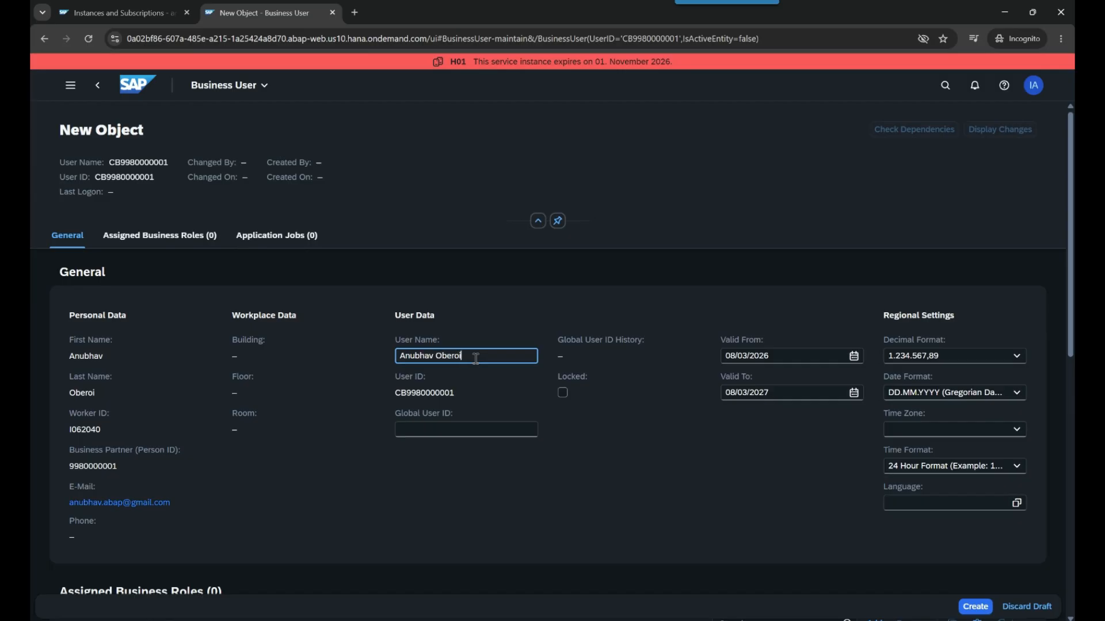
pyautogui.click(608, 436)
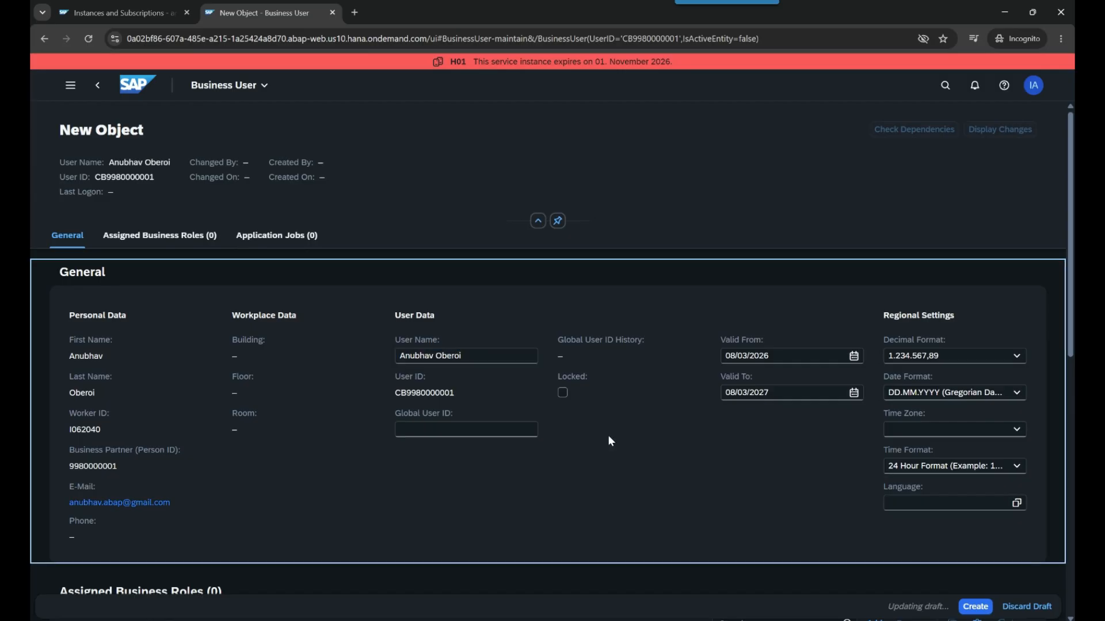
pyautogui.click(563, 393)
pyautogui.click(568, 416)
# Fix the user name error using the first name in capitals, then show Assigned Business Roles
pyautogui.click(59, 606)
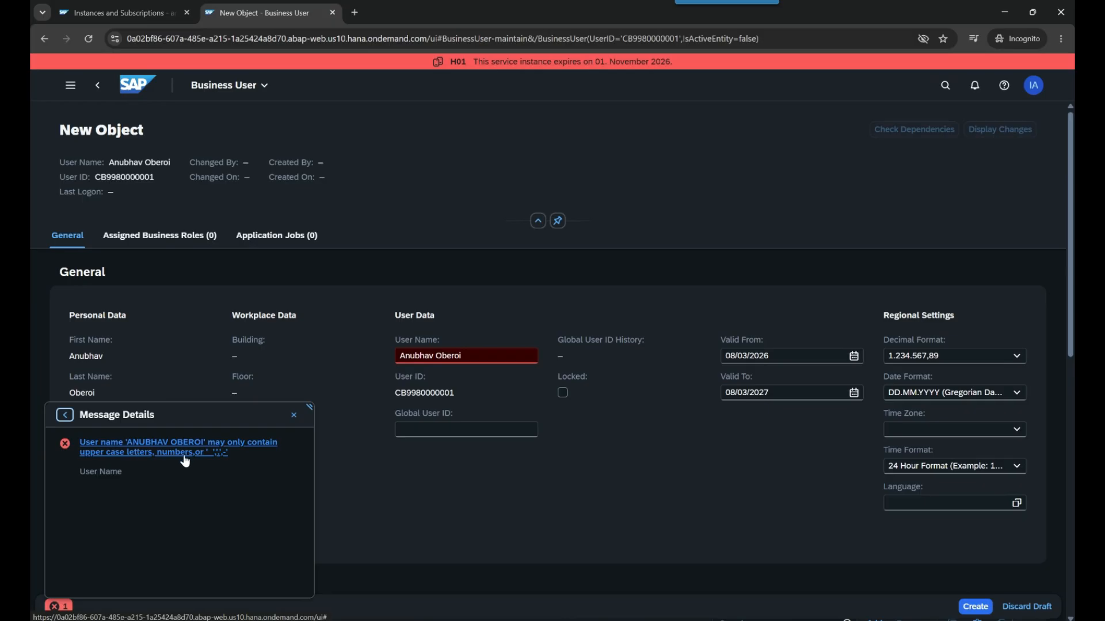
pyautogui.click(197, 459)
pyautogui.moveTo(467, 356); pyautogui.dragTo(401, 355)
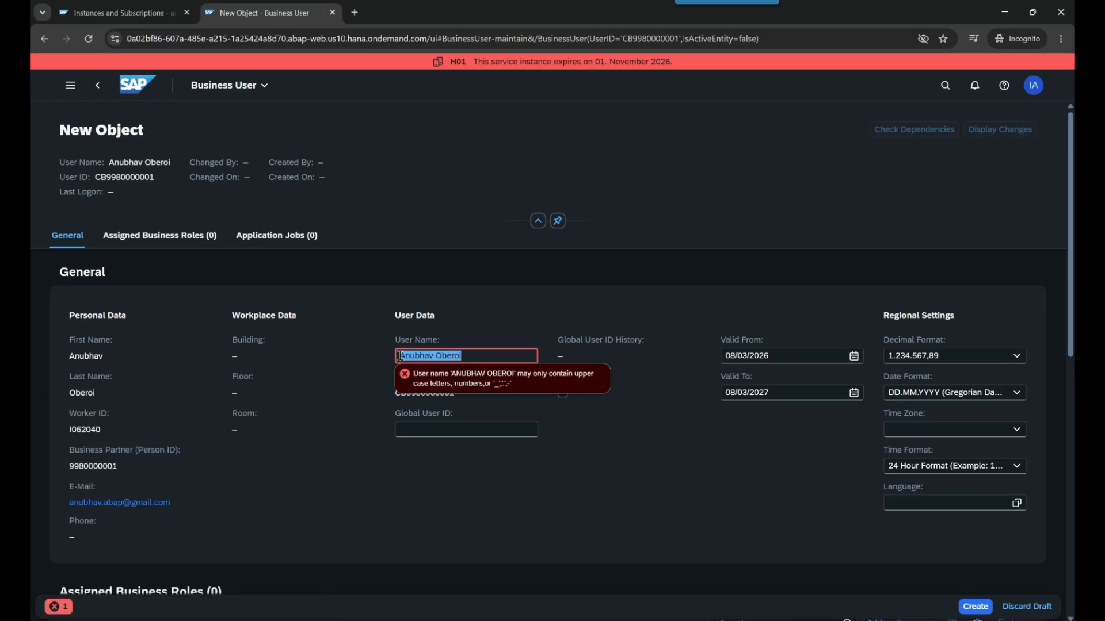
pyautogui.write('ANUBHAV')
pyautogui.click(519, 458)
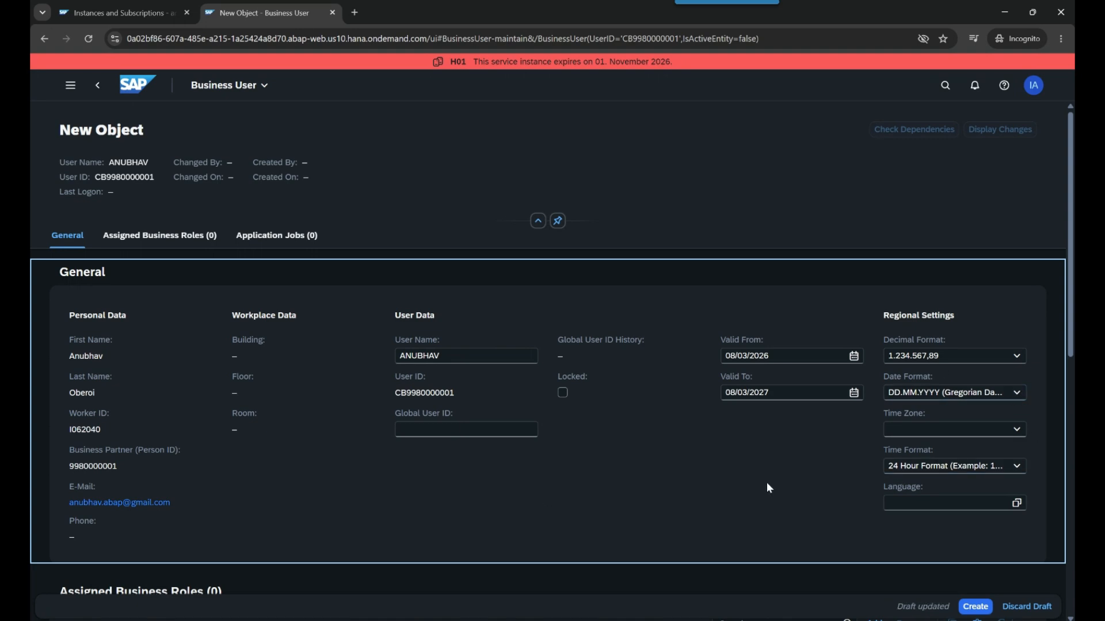
pyautogui.click(558, 612)
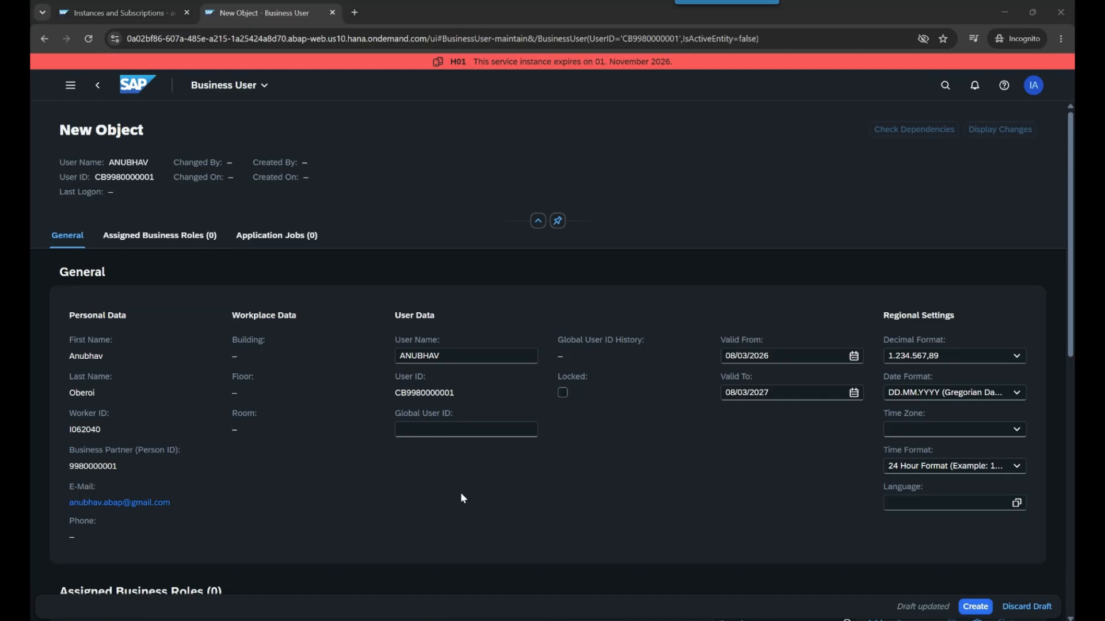
pyautogui.click(159, 236)
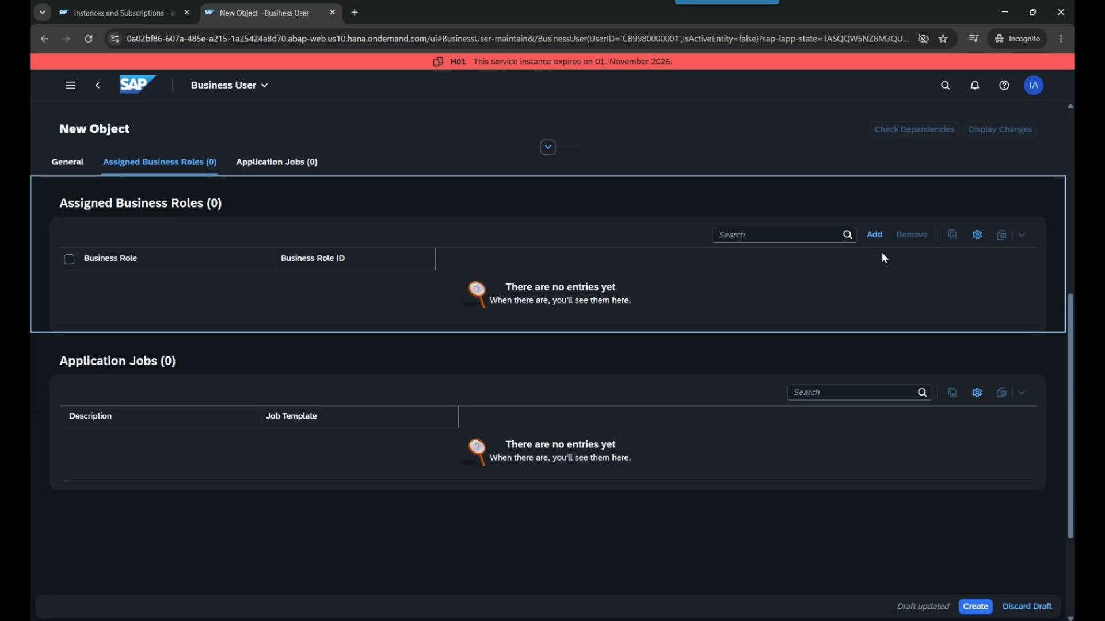
# Assign the Developer business role and create the business user
pyautogui.click(874, 235)
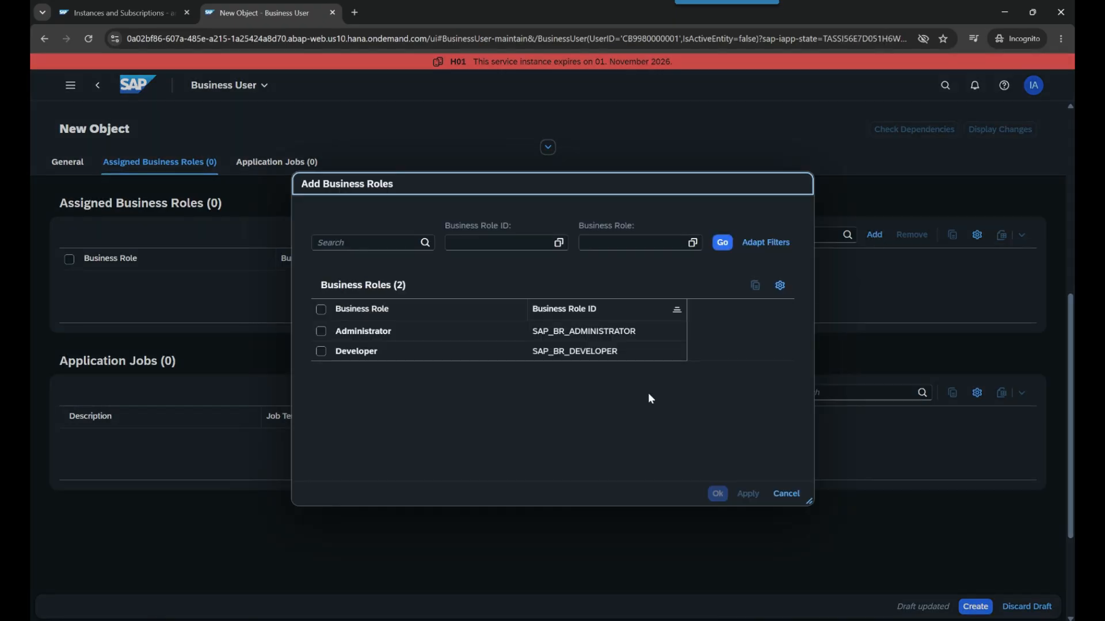
pyautogui.click(321, 352)
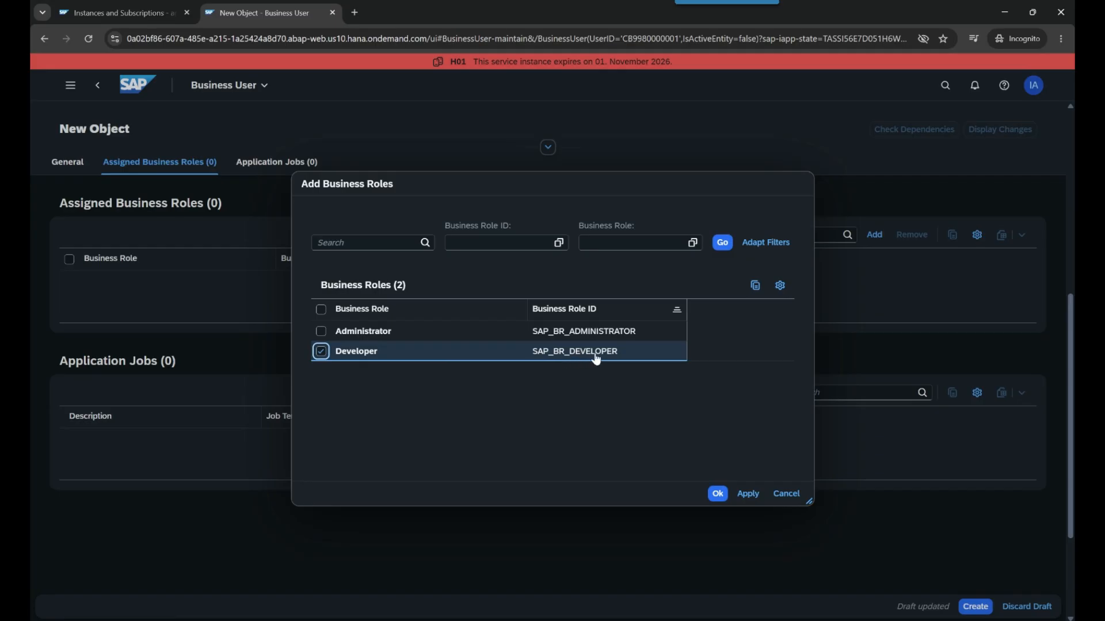
pyautogui.click(719, 494)
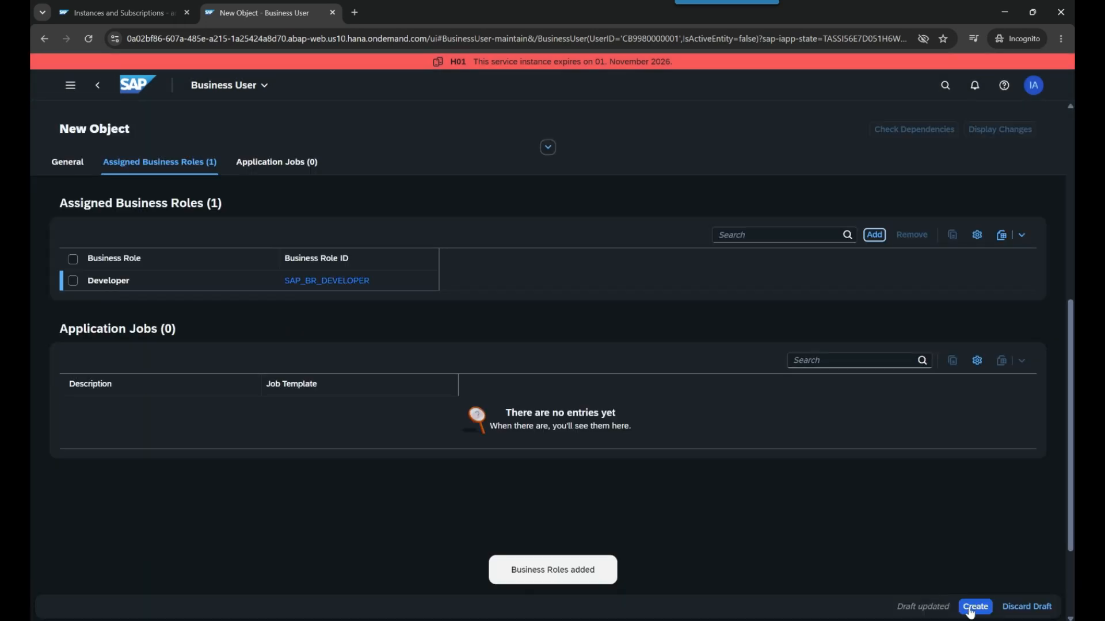
pyautogui.click(974, 607)
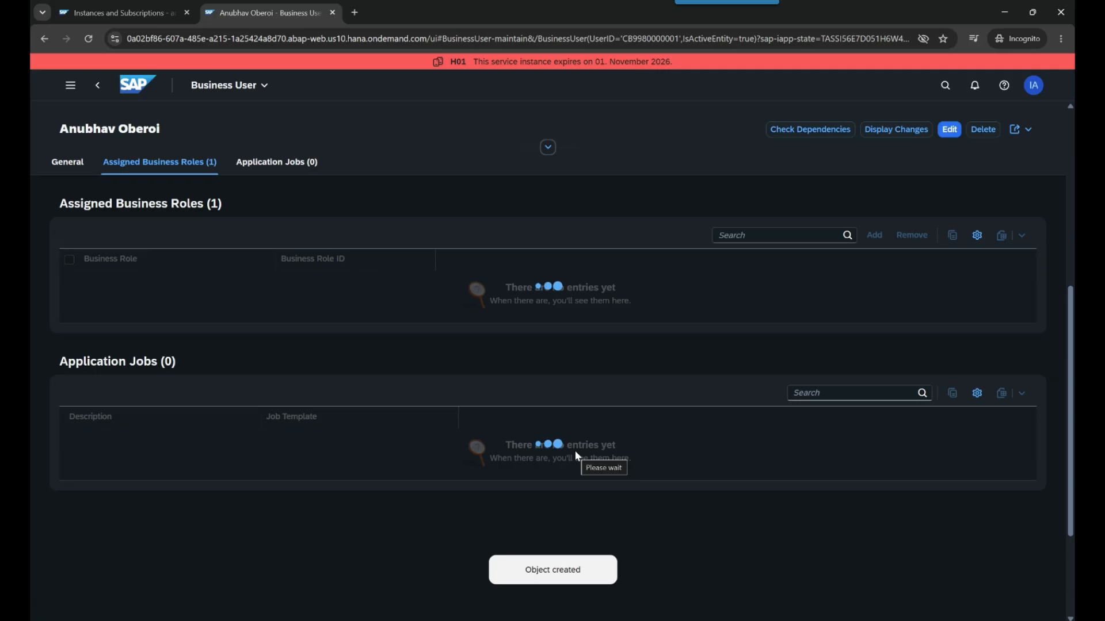
# Select the saved user's e-mail address and return to the BTP Cockpit tab
pyautogui.scroll(6, 603, 427)
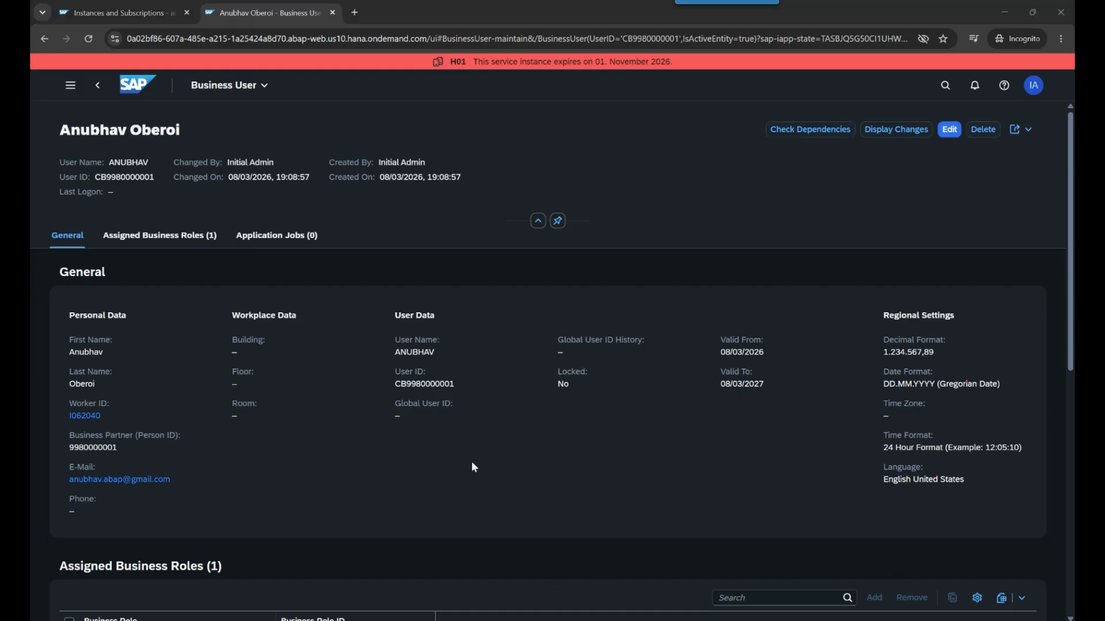
pyautogui.click(168, 480)
pyautogui.moveTo(168, 480); pyautogui.dragTo(69, 485)
pyautogui.hotkey('ctrl', 'c')
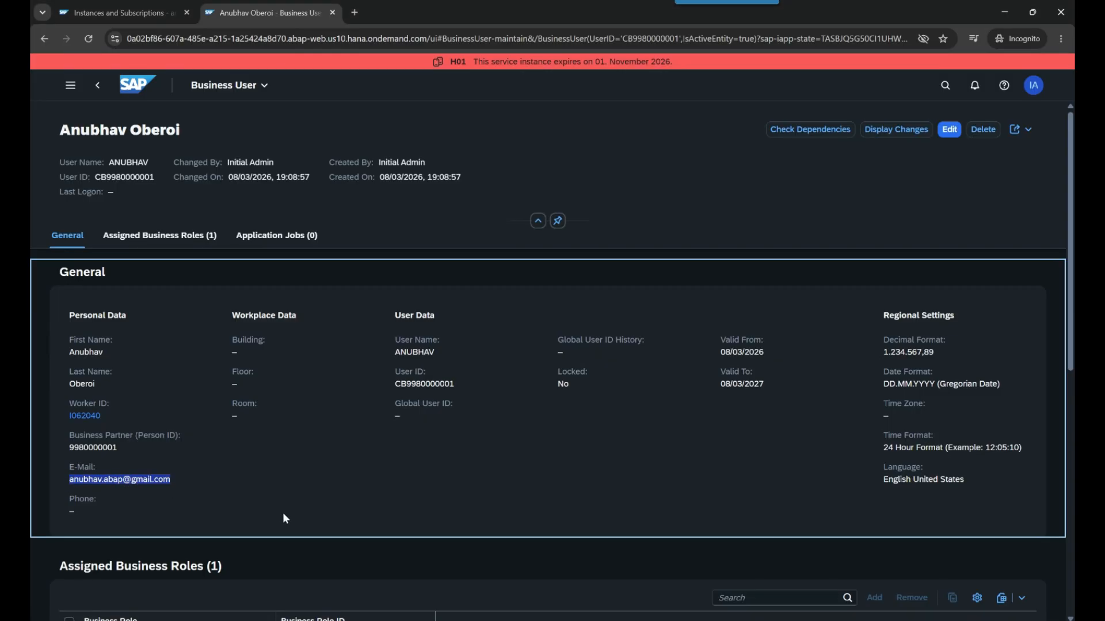
pyautogui.click(133, 12)
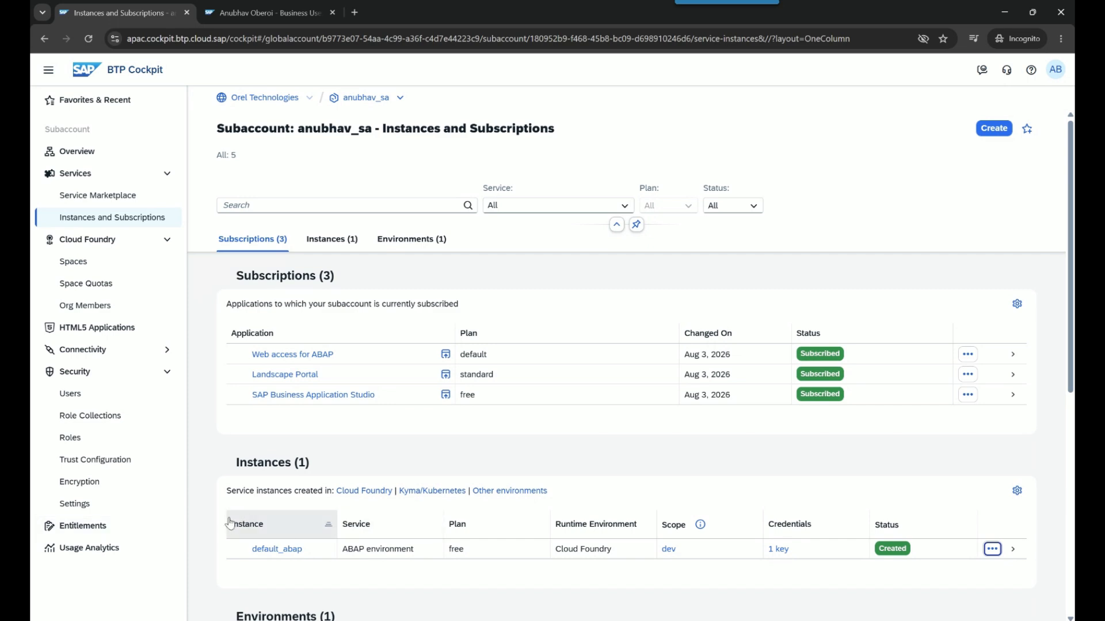
# Create a new subaccount user with the developer's e-mail as both user name and e-mail
pyautogui.click(88, 400)
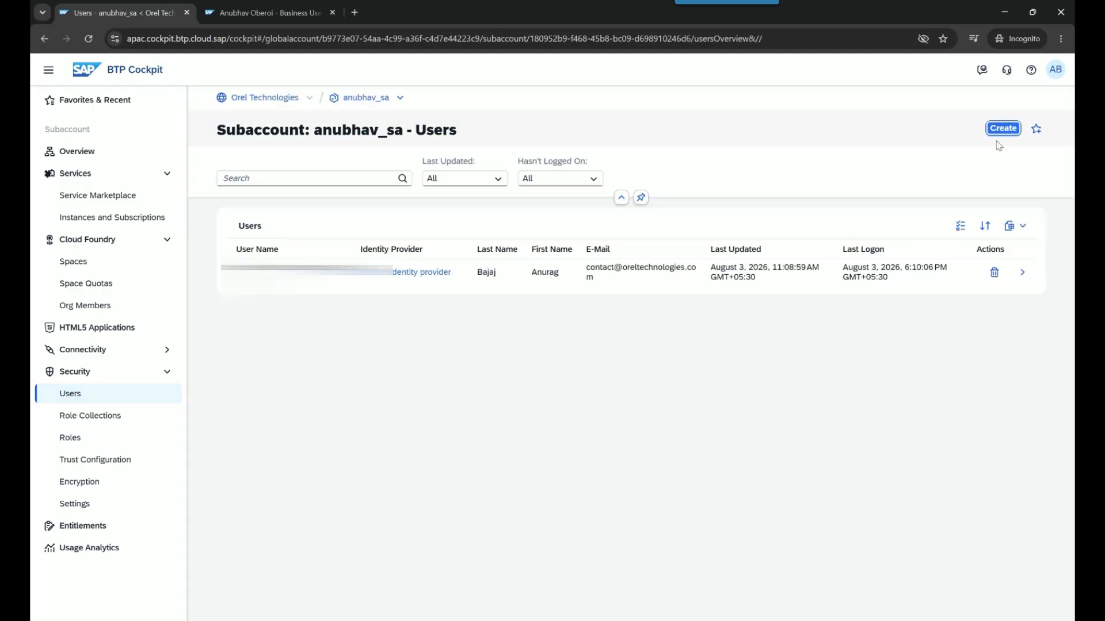
pyautogui.click(1002, 130)
pyautogui.hotkey('ctrl', 'v')
pyautogui.click(453, 379)
pyautogui.hotkey('ctrl', 'v')
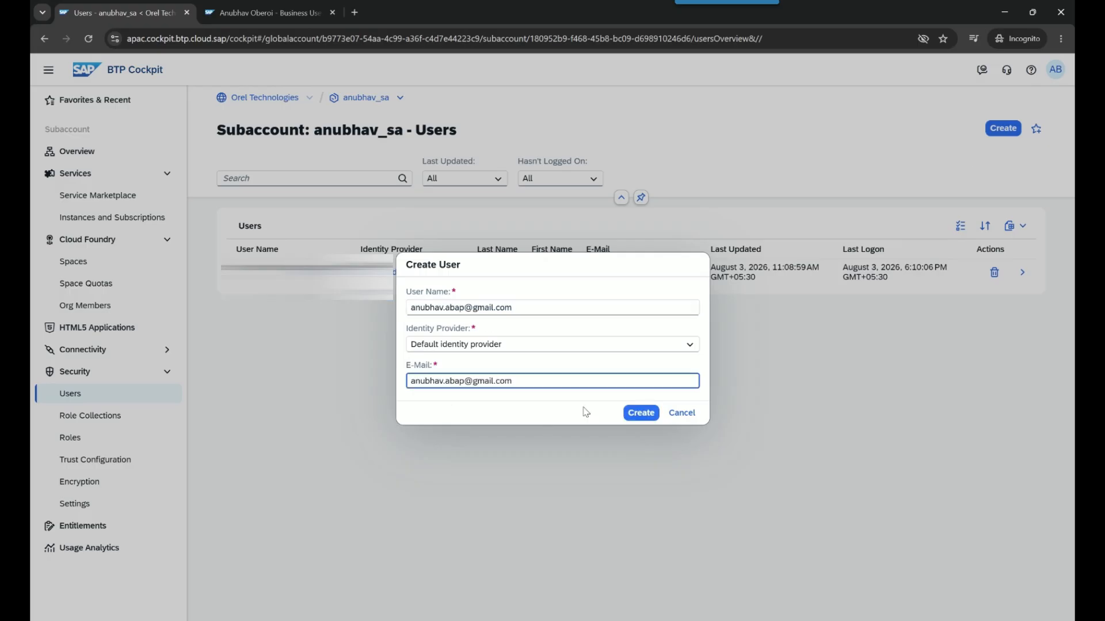
pyautogui.click(641, 412)
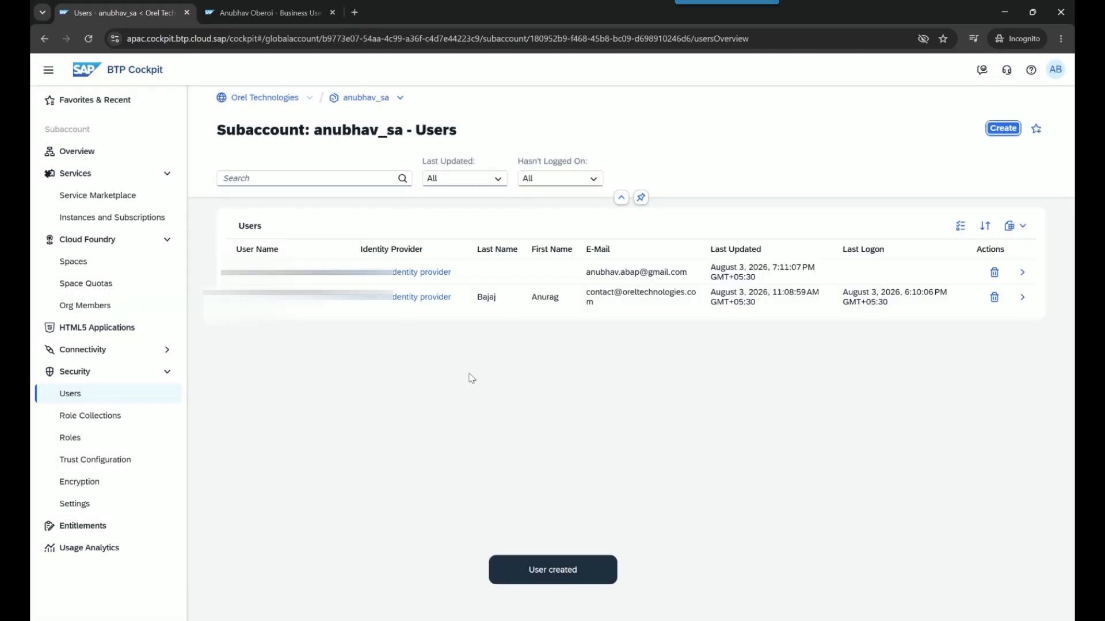
# For the new user, select Subaccount Viewer, Subaccount Service Administrator and the three Landscape Portal role collections
pyautogui.click(547, 275)
pyautogui.click(1021, 535)
pyautogui.click(997, 475)
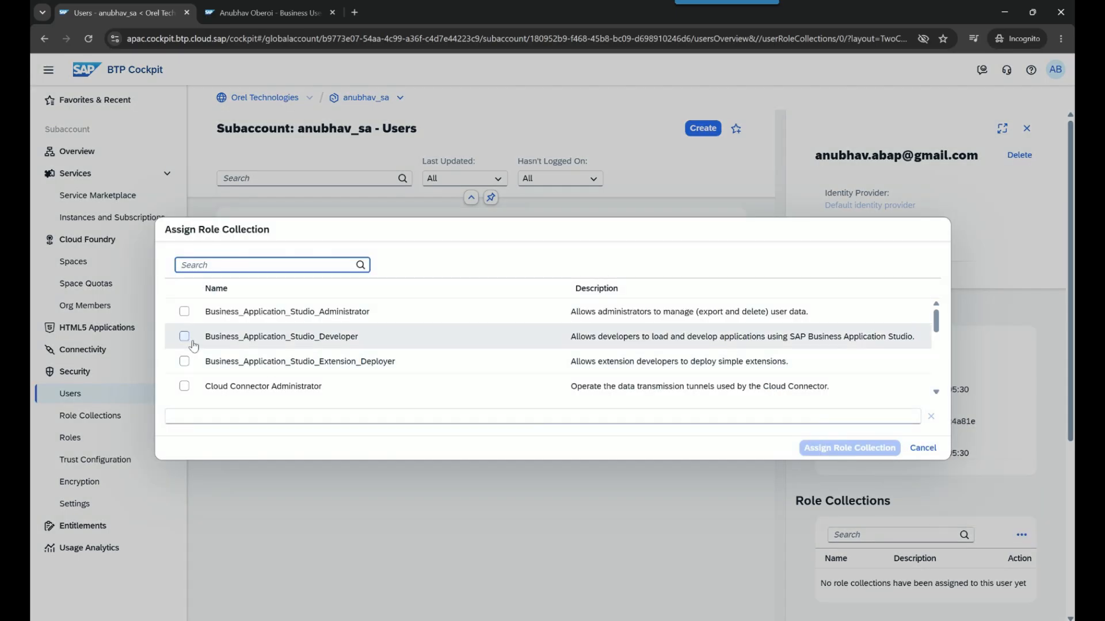
pyautogui.scroll(-5, 177, 369)
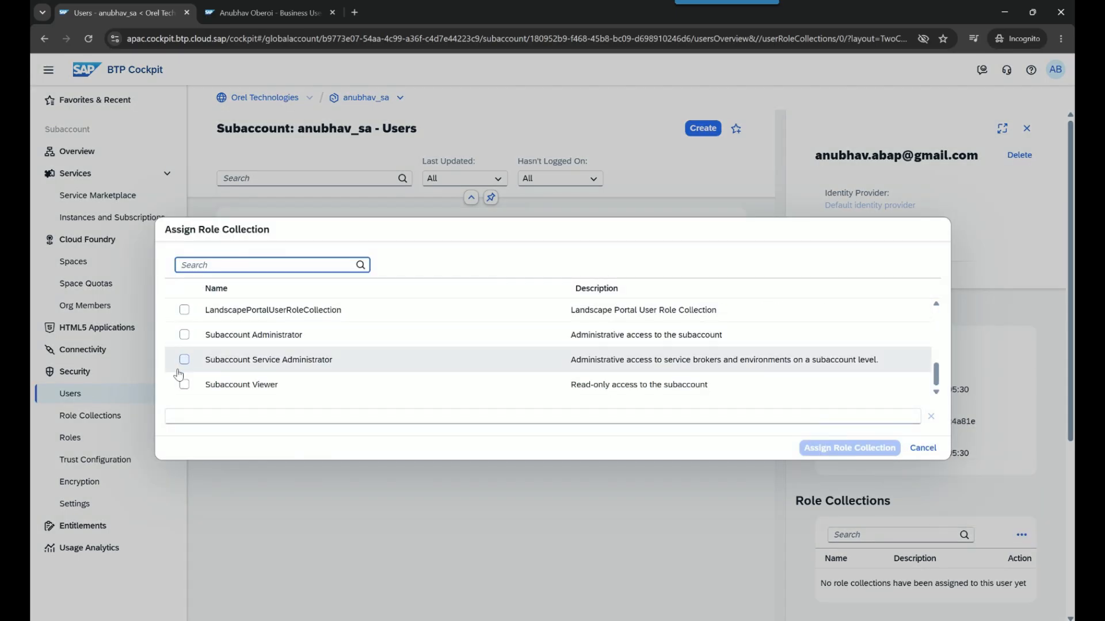
pyautogui.click(183, 384)
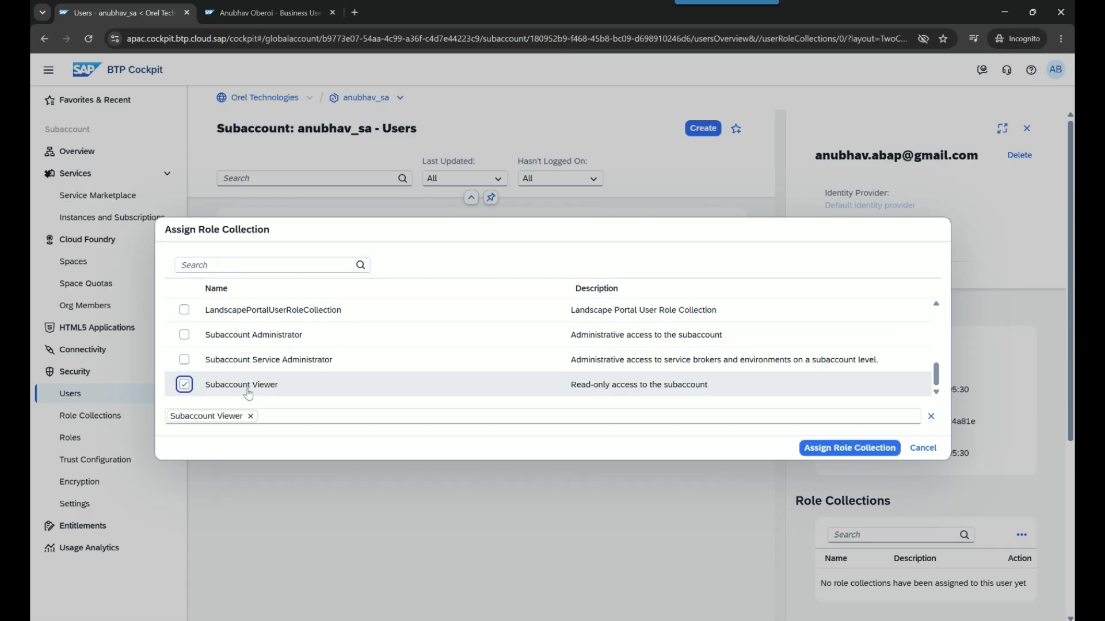
pyautogui.click(185, 359)
pyautogui.scroll(3, 242, 373)
pyautogui.click(179, 373)
pyautogui.click(183, 346)
pyautogui.click(185, 321)
pyautogui.scroll(2, 184, 328)
# Add the Destination, Cloud Connector and Business Application Studio role collections, assign them all, then open Spaces
pyautogui.click(184, 357)
pyautogui.click(184, 334)
pyautogui.click(185, 309)
pyautogui.scroll(2, 185, 353)
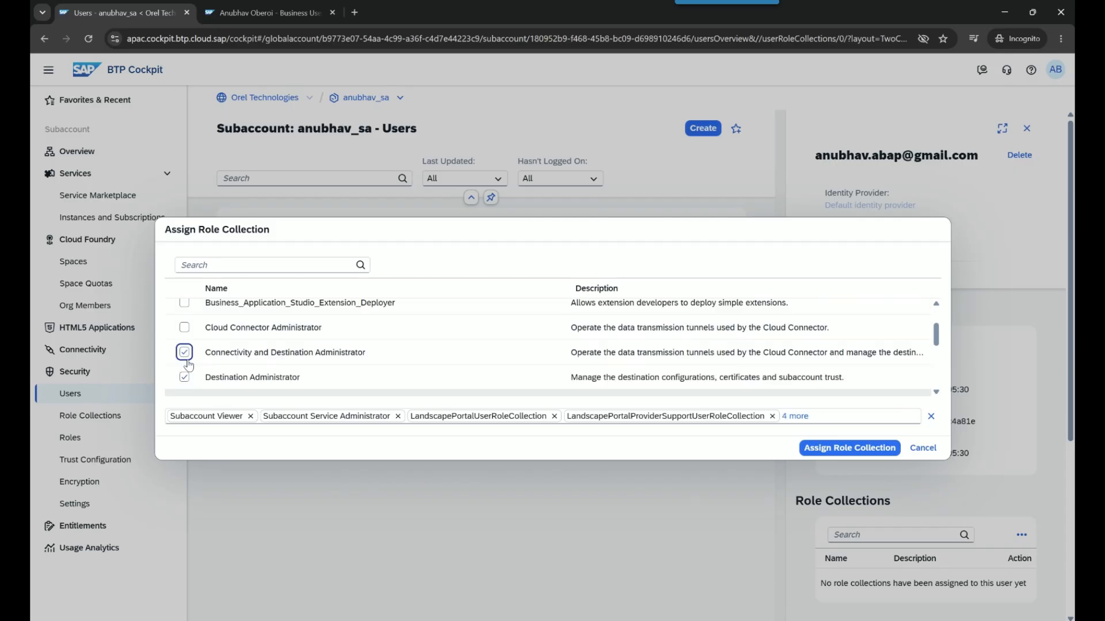
pyautogui.click(185, 384)
pyautogui.click(184, 361)
pyautogui.click(184, 336)
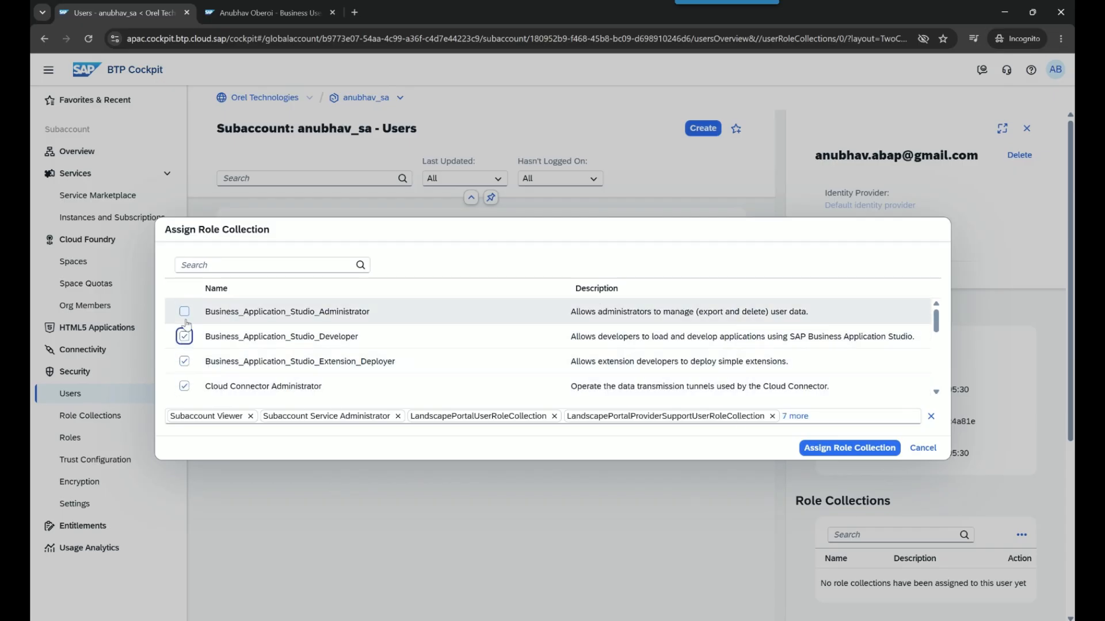
pyautogui.click(184, 311)
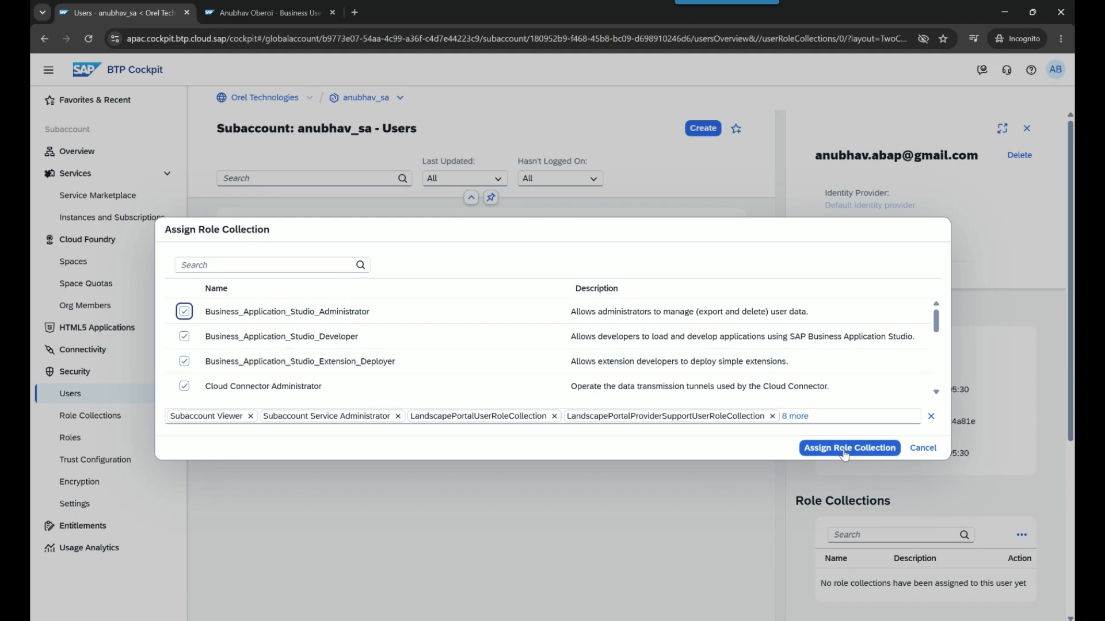
pyautogui.click(844, 453)
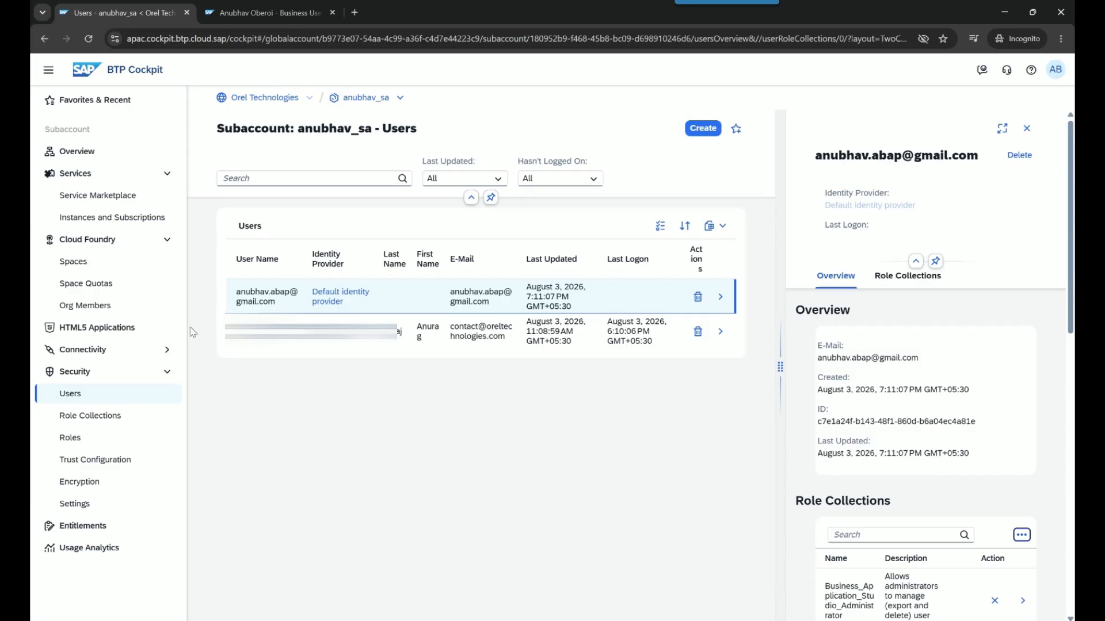
pyautogui.click(124, 266)
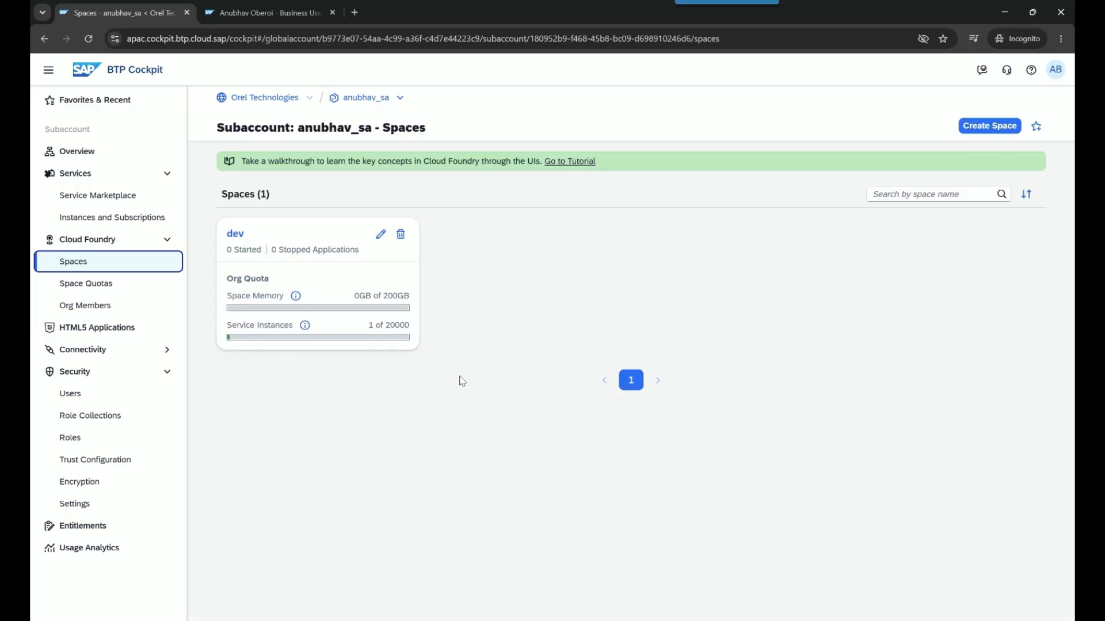
# Add the new user's e-mail to the dev space members with Space Developer and Space Manager roles
pyautogui.click(250, 241)
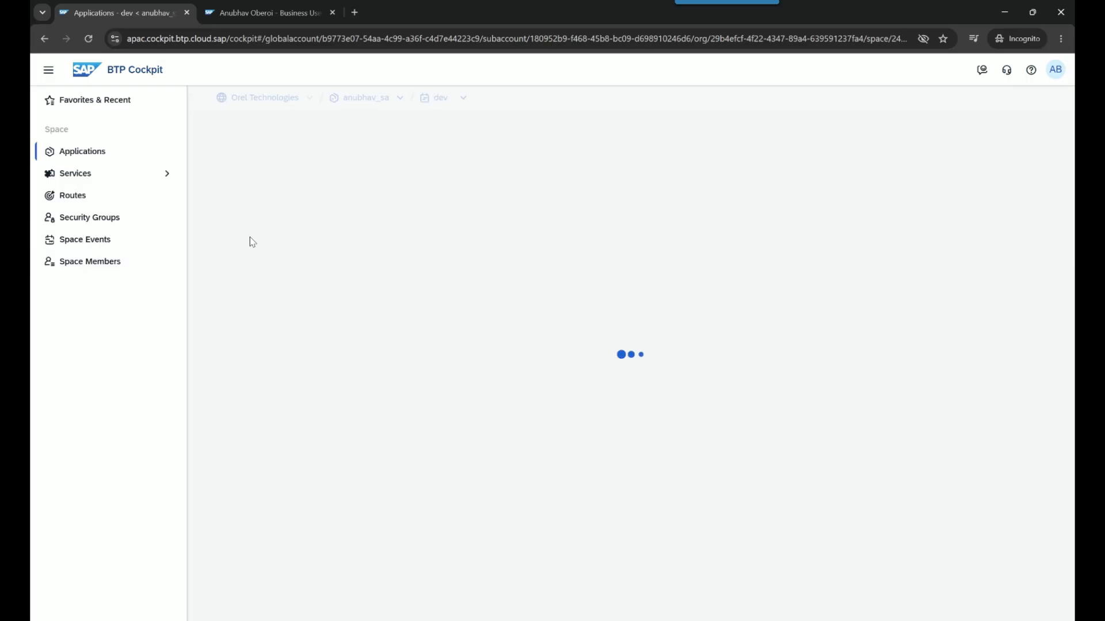
pyautogui.click(118, 266)
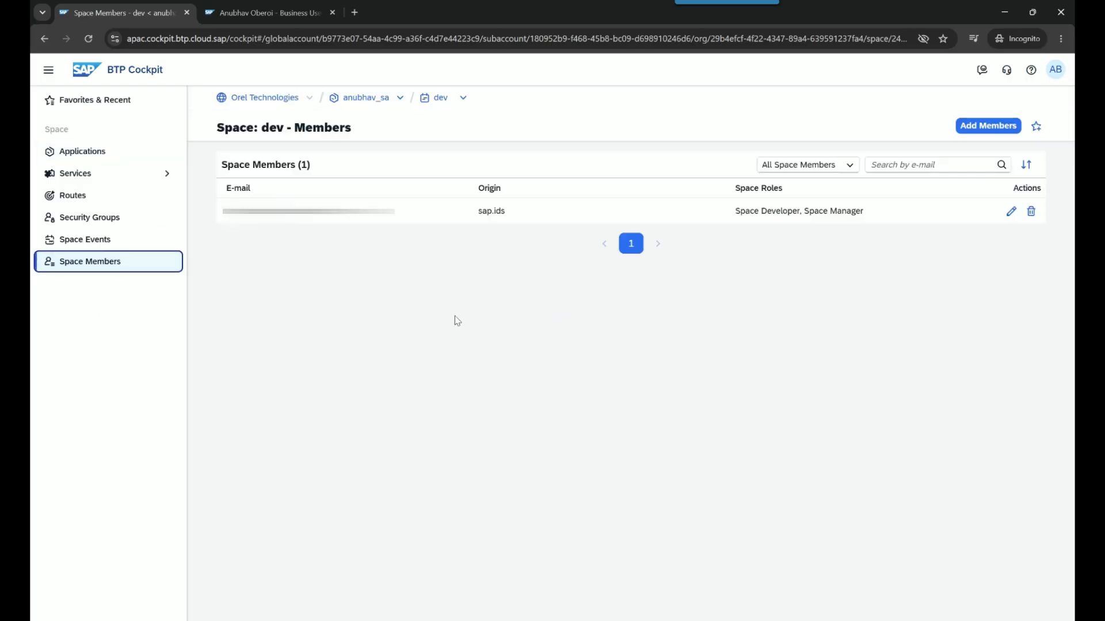
pyautogui.click(988, 126)
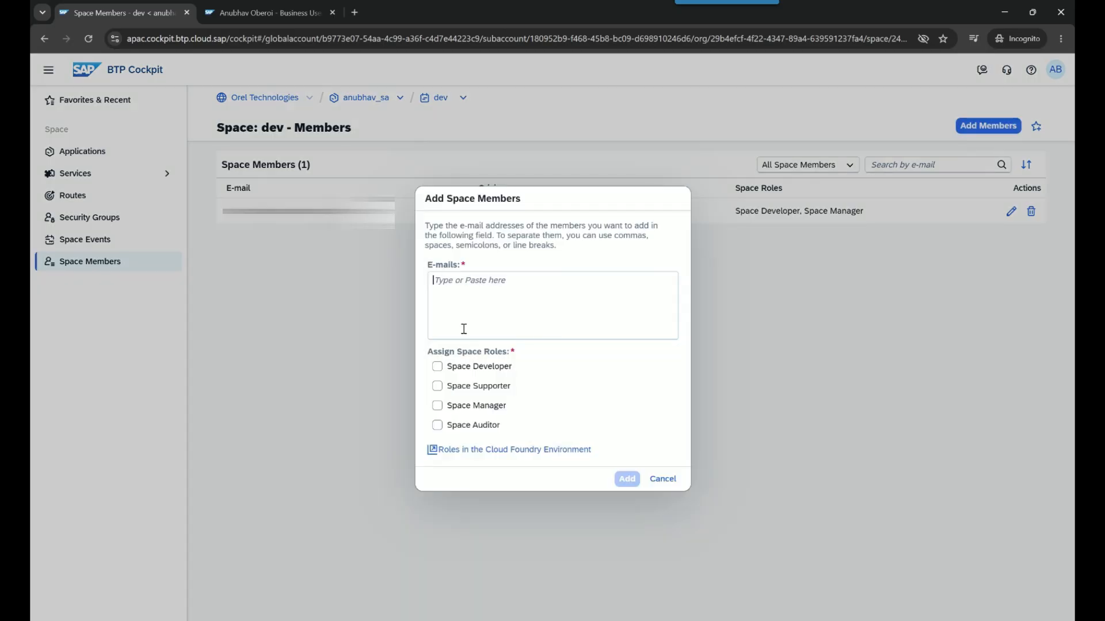
pyautogui.click(479, 317)
pyautogui.hotkey('ctrl', 'v')
pyautogui.click(438, 367)
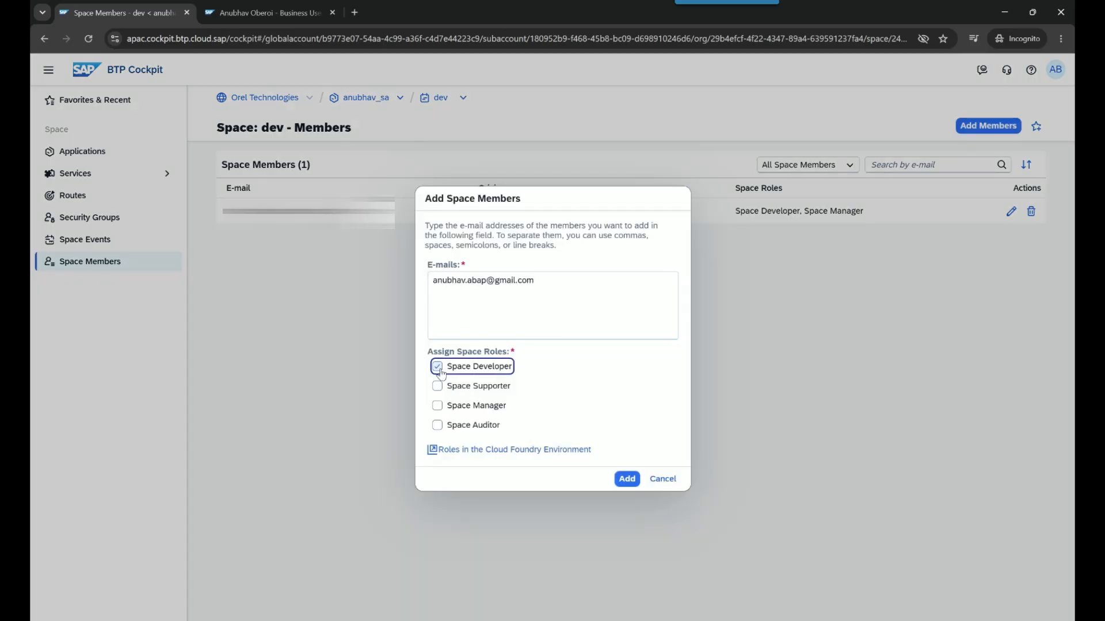
pyautogui.click(438, 405)
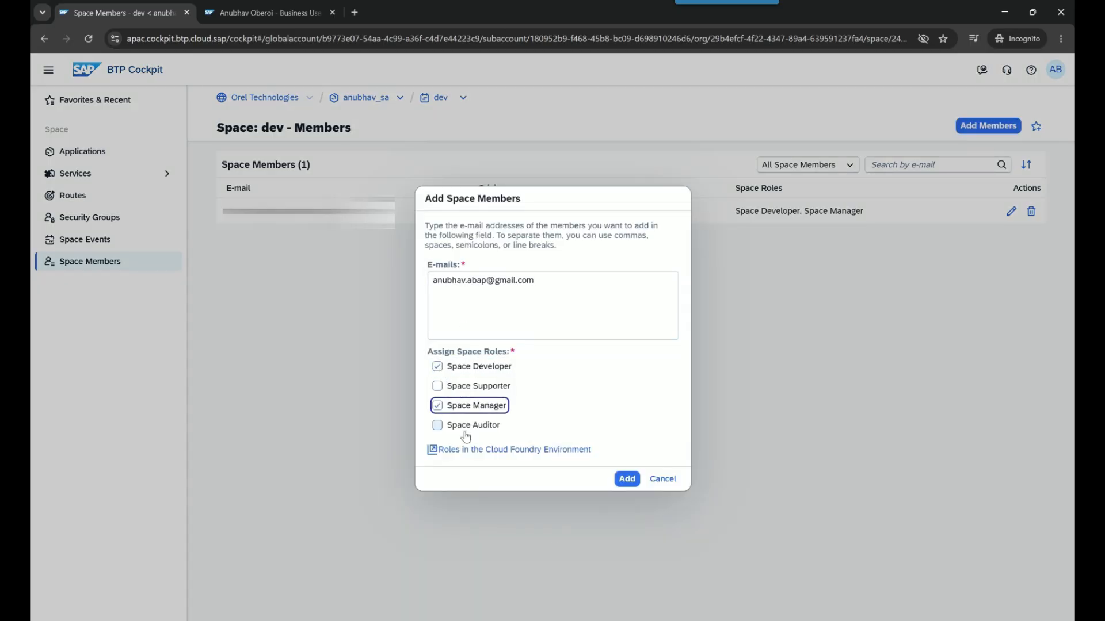
pyautogui.click(627, 480)
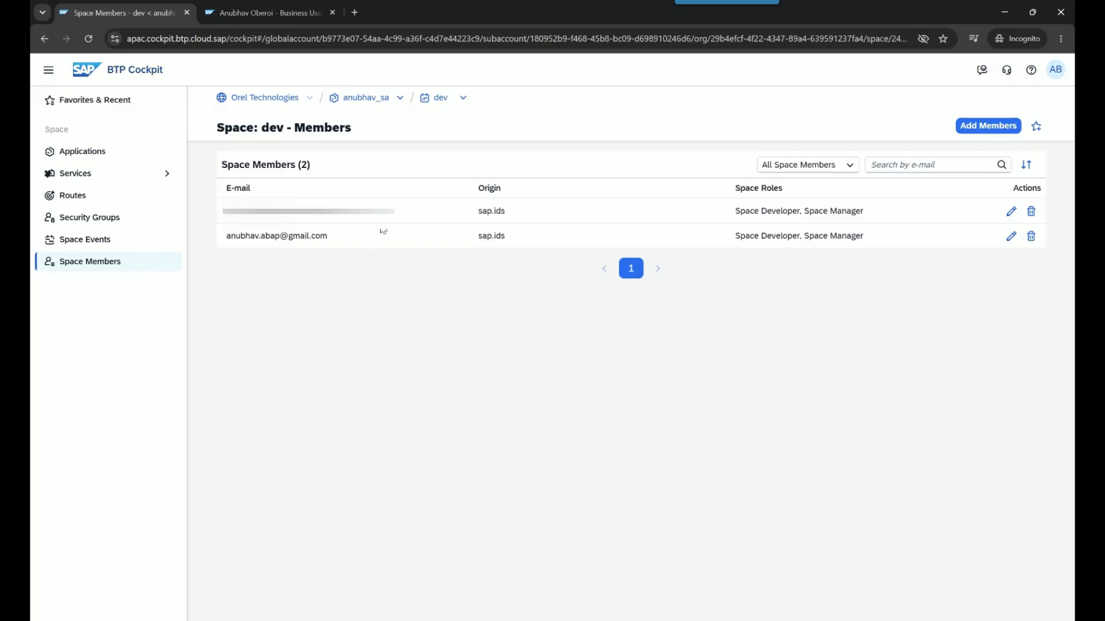
pyautogui.doubleClick(363, 99)
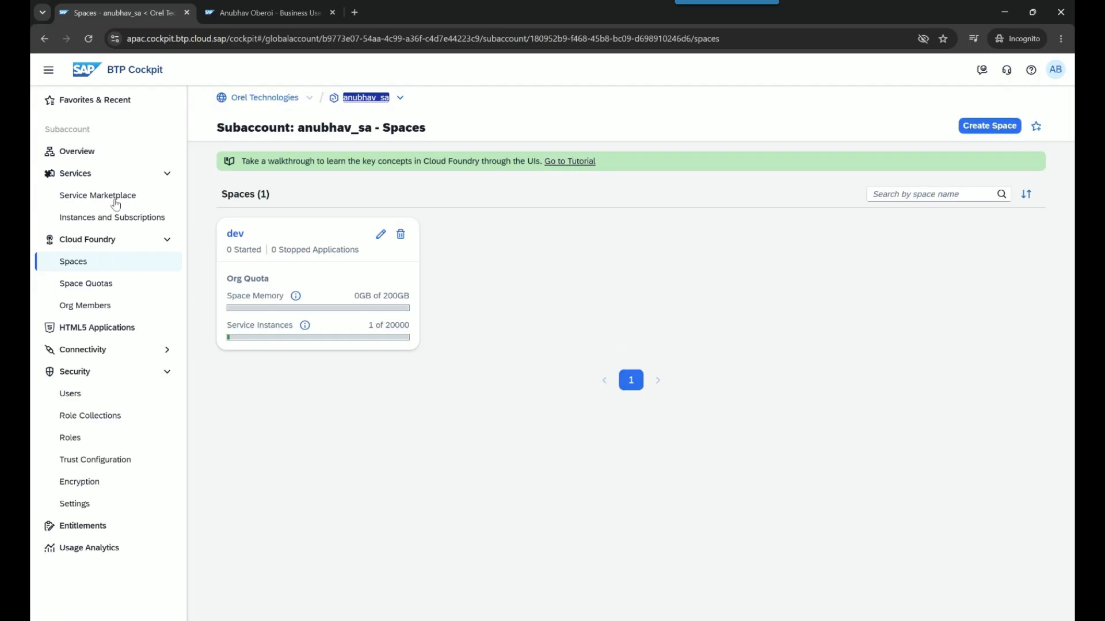
# Open the default_abap instance's abap-sk service key credentials and select the service instance URL
pyautogui.click(106, 221)
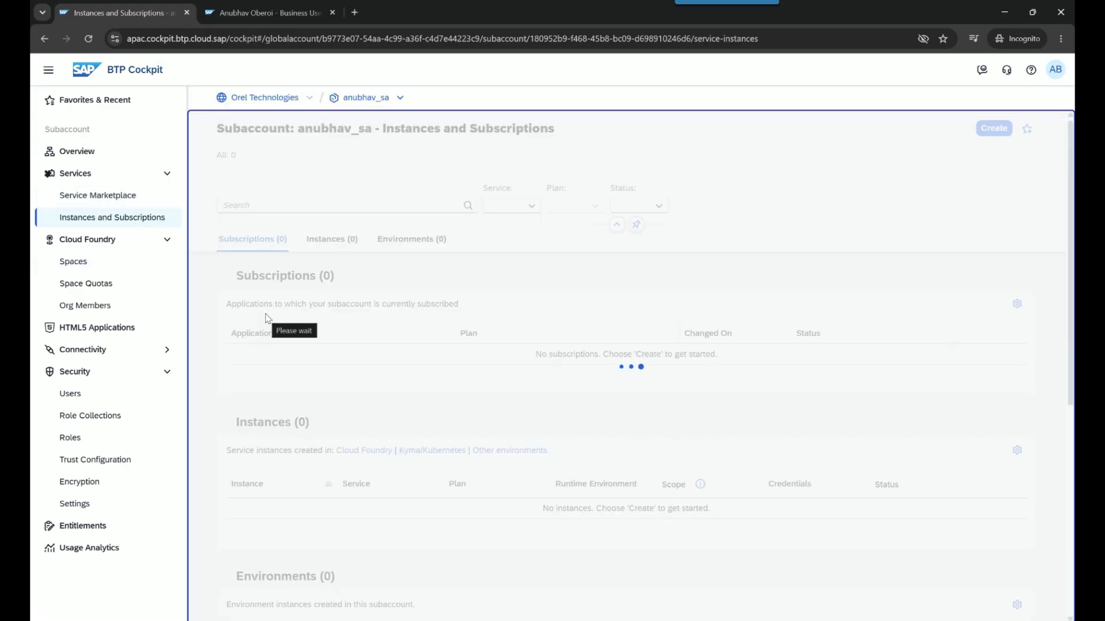
pyautogui.click(311, 556)
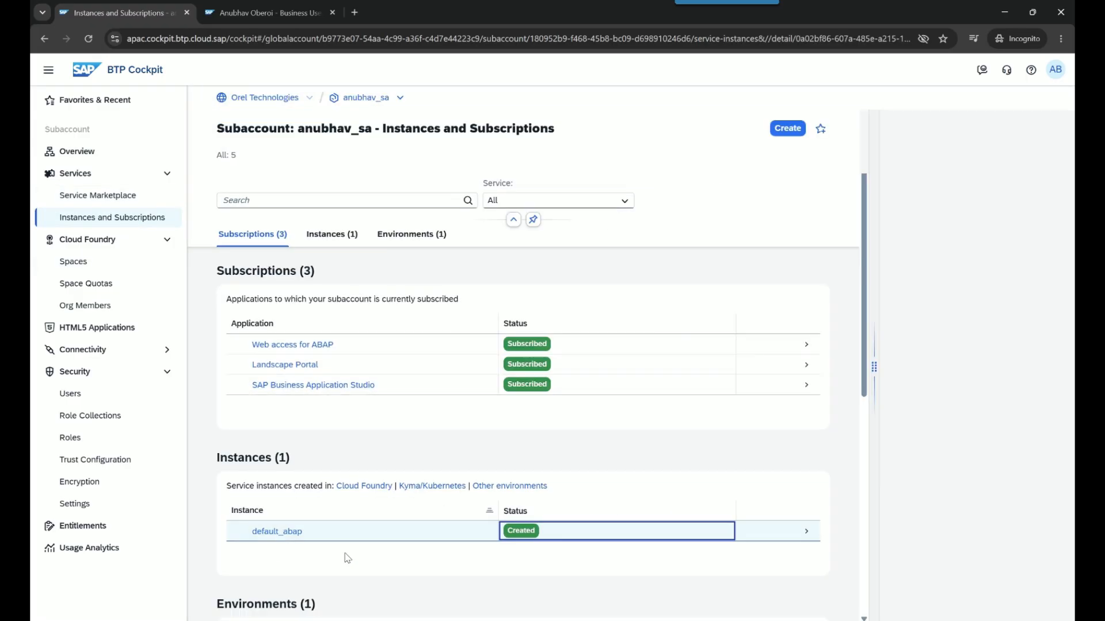
pyautogui.tripleClick(559, 504)
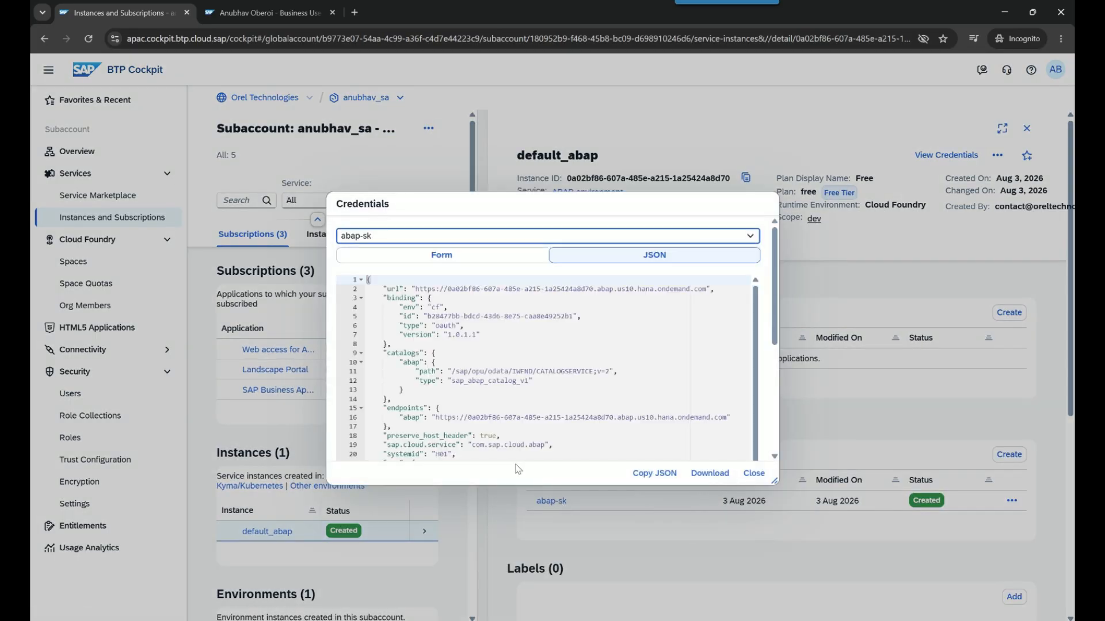
pyautogui.moveTo(417, 289); pyautogui.dragTo(707, 291)
pyautogui.hotkey('ctrl', 'c')
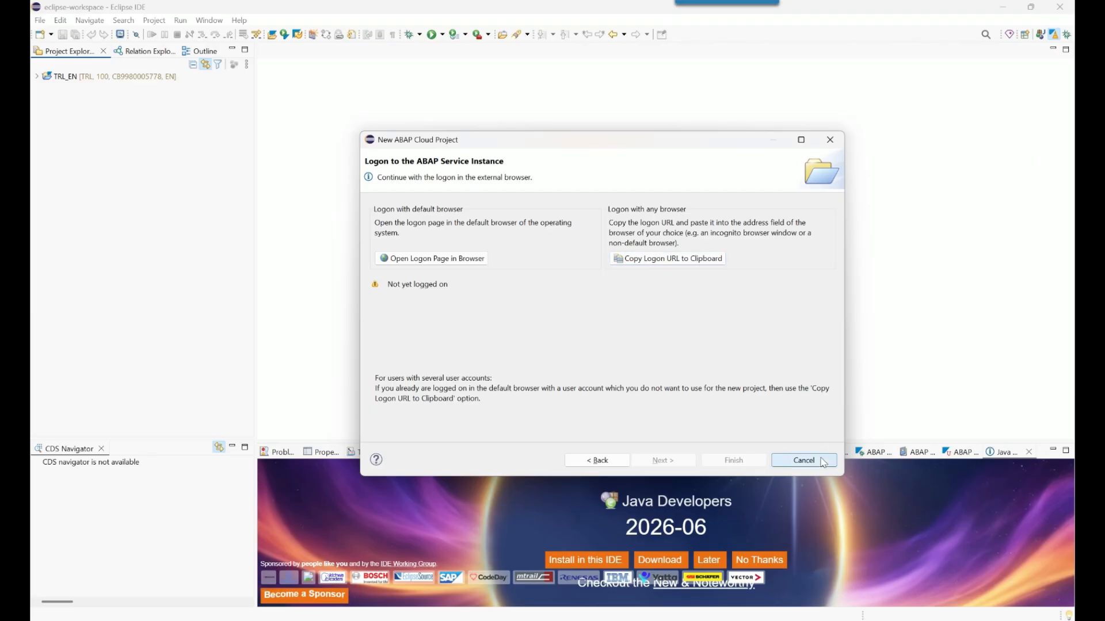
# Replace the old wizard with a new ABAP Cloud Project for the pasted service instance URL and copy its logon URL
pyautogui.click(804, 460)
pyautogui.rightClick(167, 164)
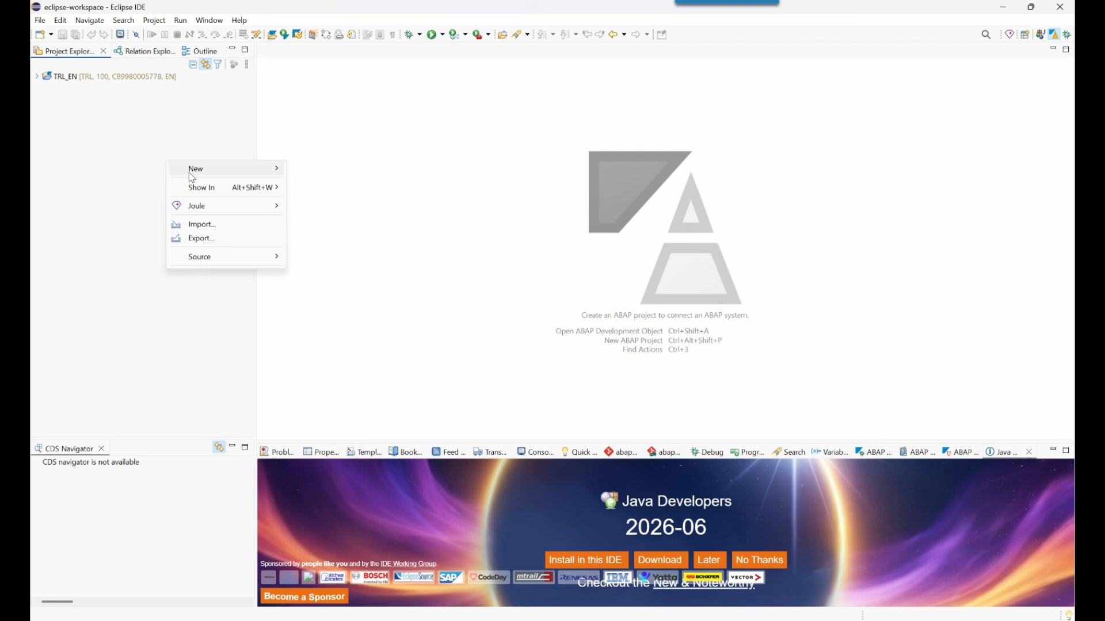
pyautogui.moveTo(192, 171)
pyautogui.click(358, 200)
pyautogui.hotkey('ctrl', 'v')
pyautogui.click(668, 461)
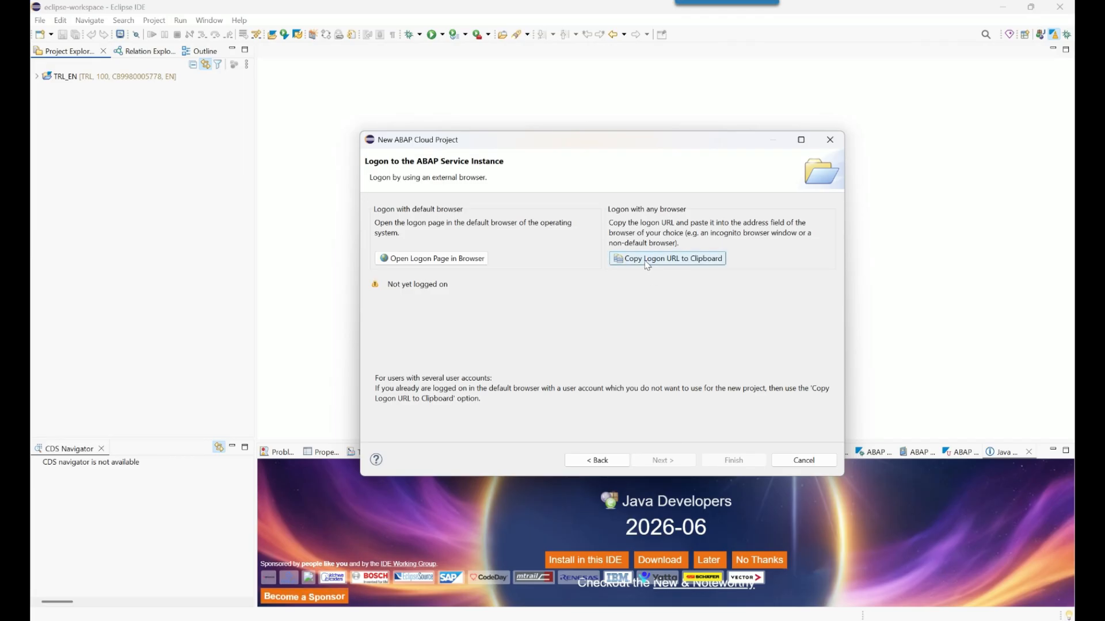
pyautogui.click(648, 264)
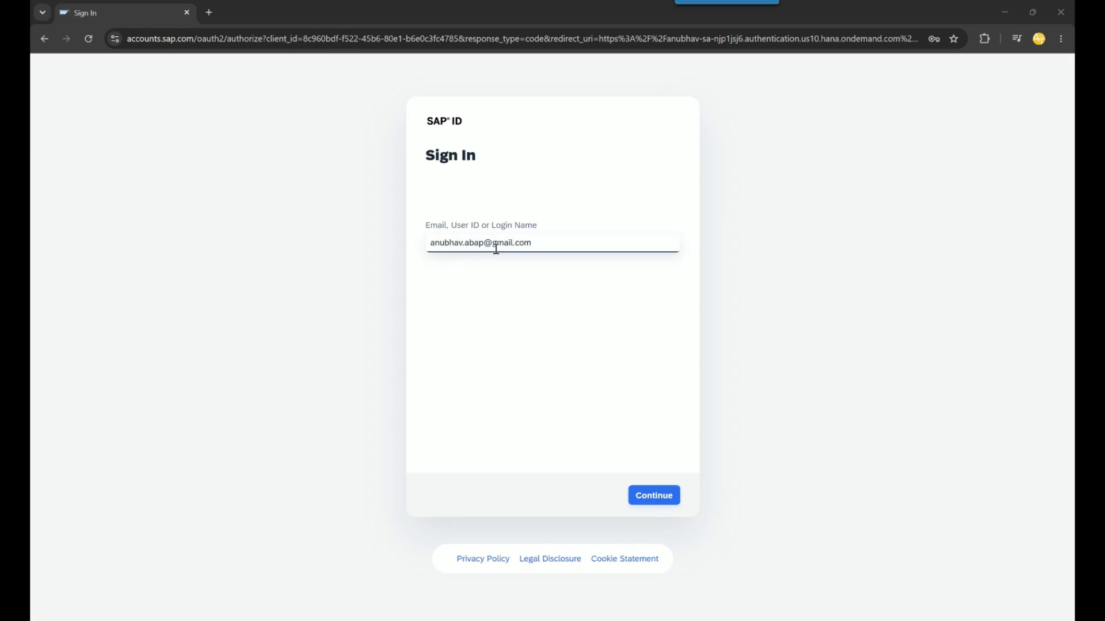
# Sign in with the developer's SAP ID e-mail and password and confirm the successful logon message
pyautogui.moveTo(542, 242); pyautogui.dragTo(401, 243)
pyautogui.click(469, 264)
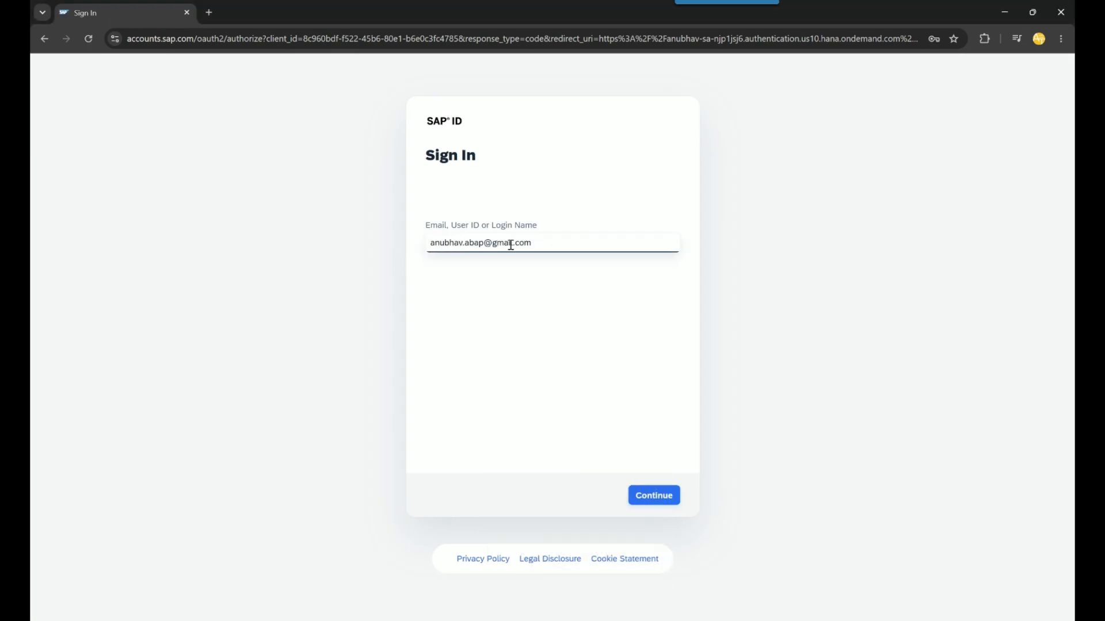
pyautogui.click(656, 497)
pyautogui.click(658, 498)
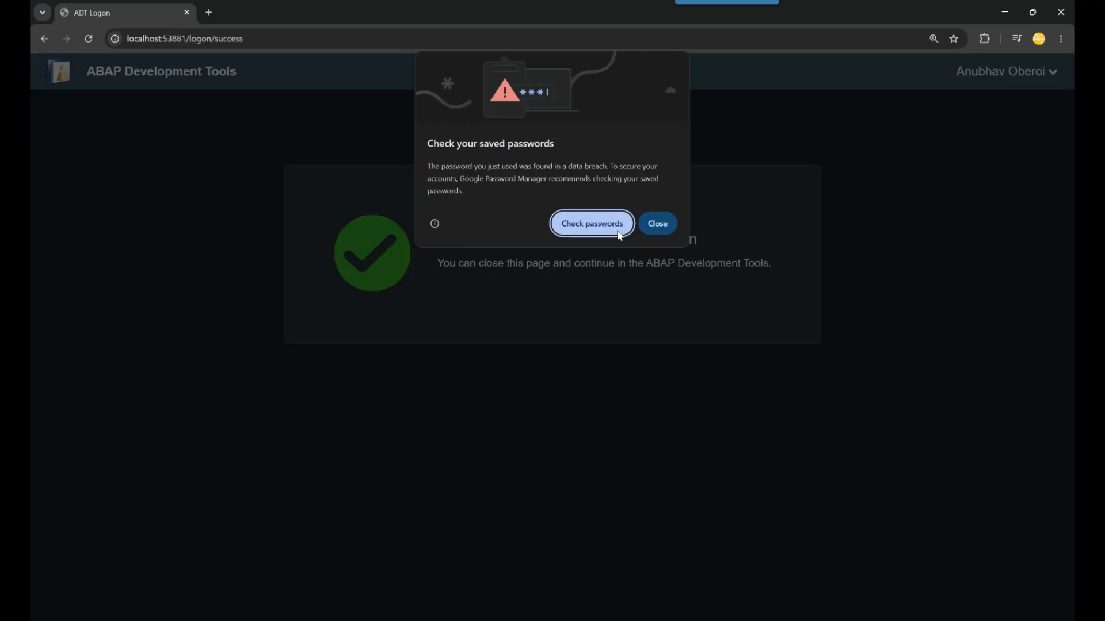
pyautogui.click(649, 230)
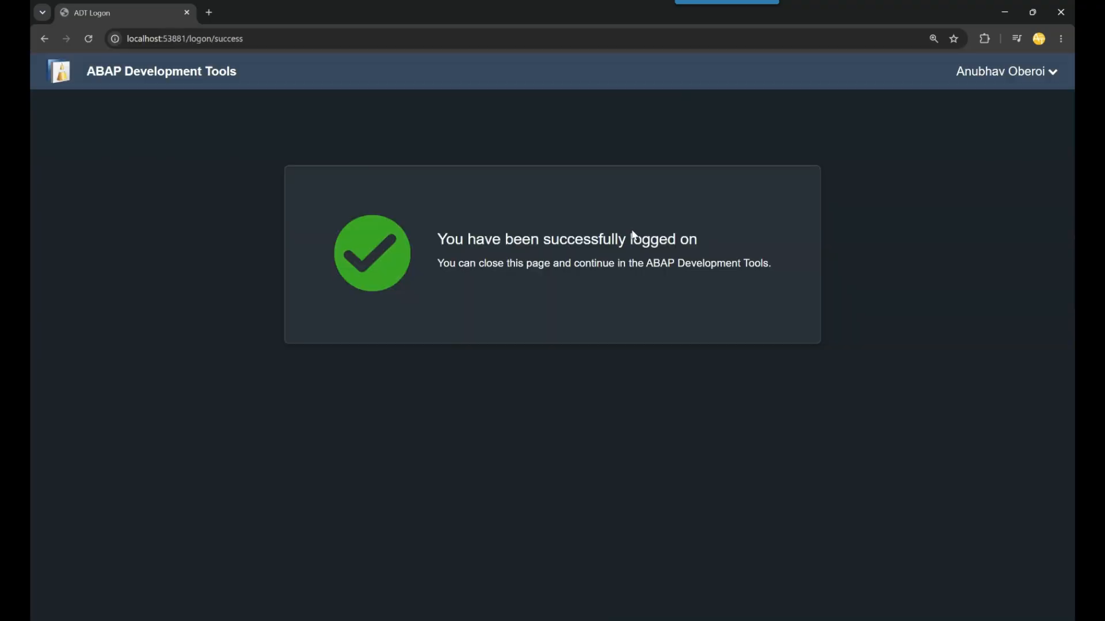
pyautogui.moveTo(450, 236); pyautogui.dragTo(672, 237)
pyautogui.click(675, 236)
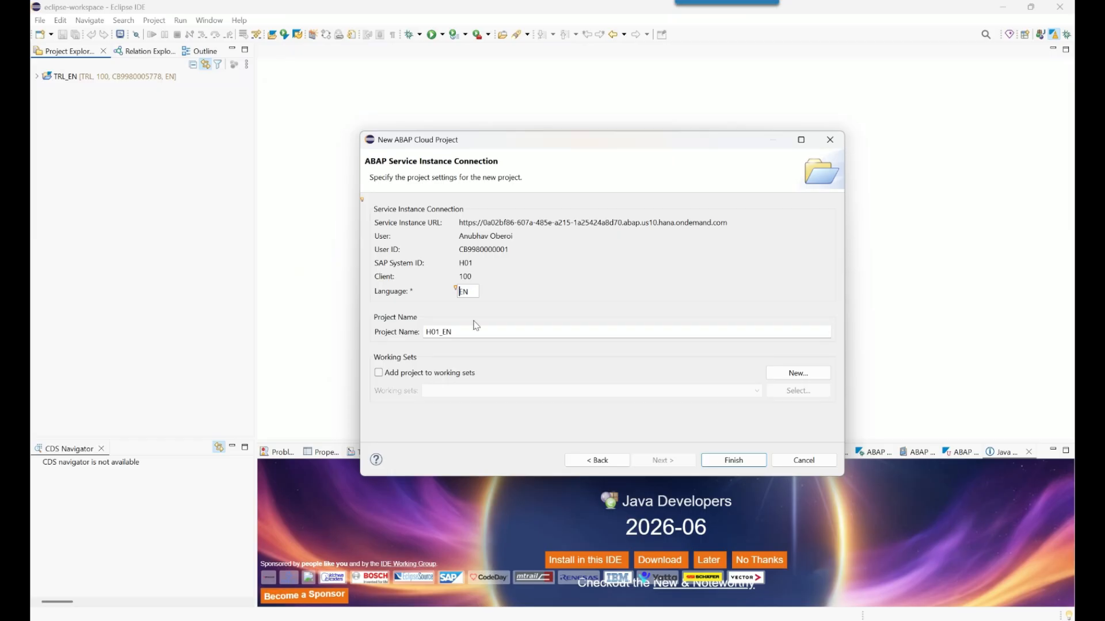
# Check the user ID and SAP System ID H01 on the connection page, then finish the project wizard
pyautogui.moveTo(458, 250); pyautogui.dragTo(513, 236)
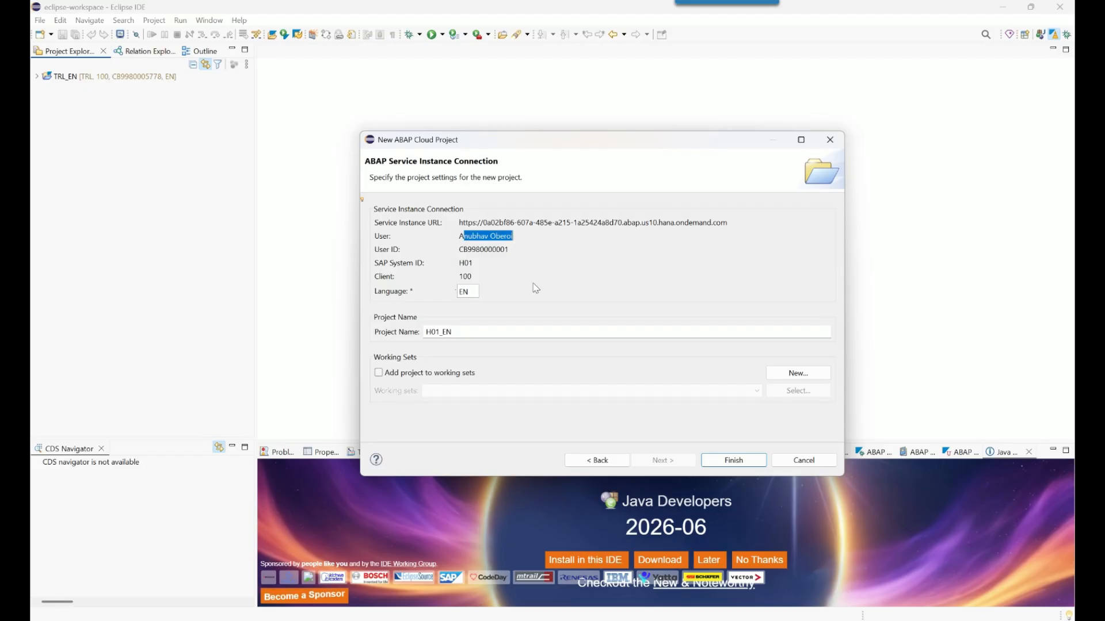
pyautogui.moveTo(458, 263); pyautogui.dragTo(475, 264)
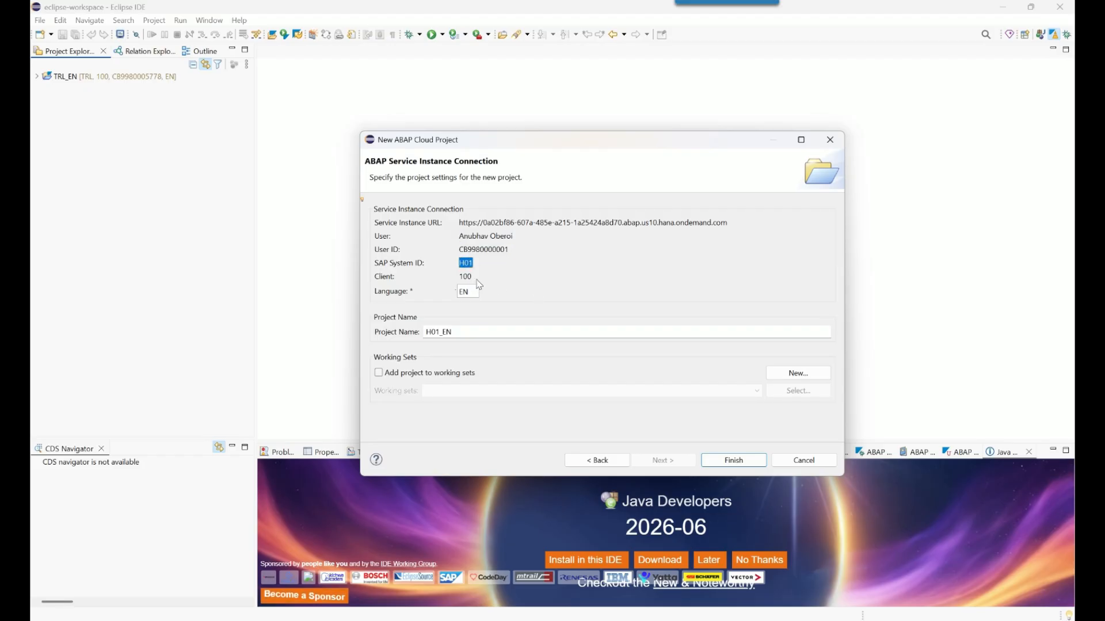
pyautogui.click(734, 460)
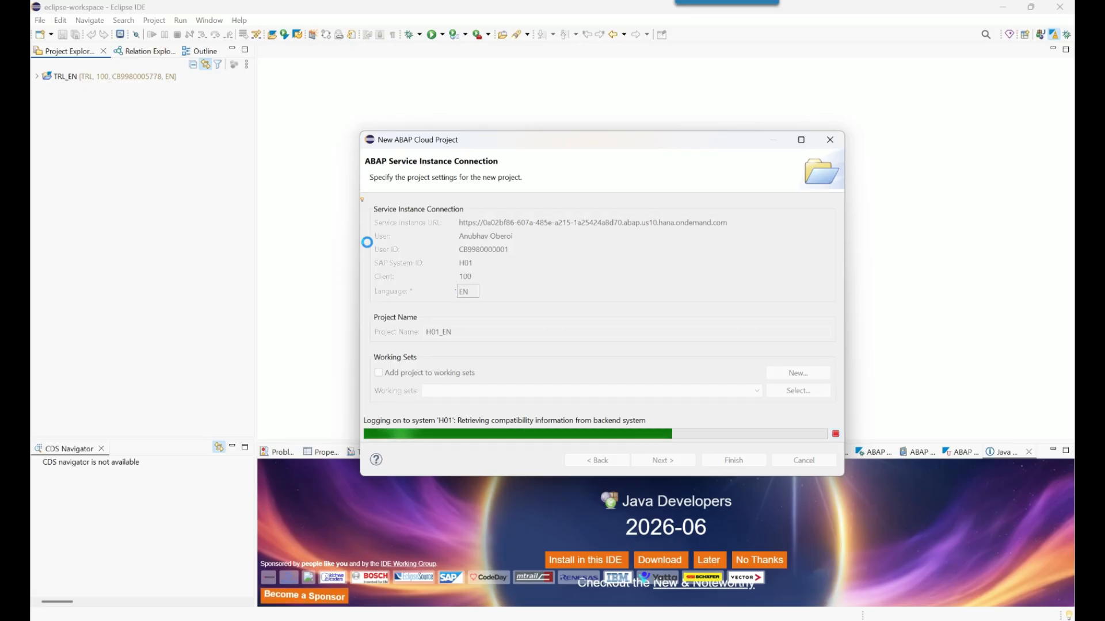